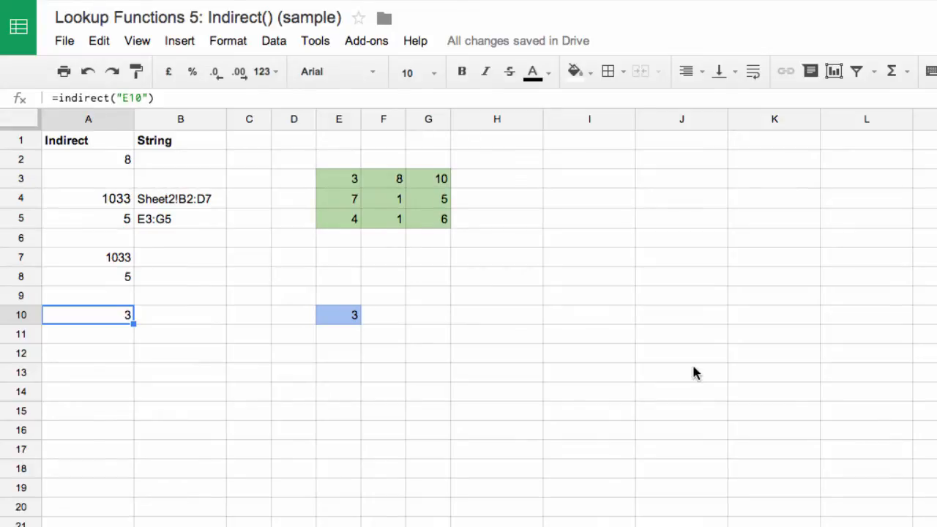
Step: Try the direct reference =A10 in cell C2 and clear the cell again
left_click(246, 159)
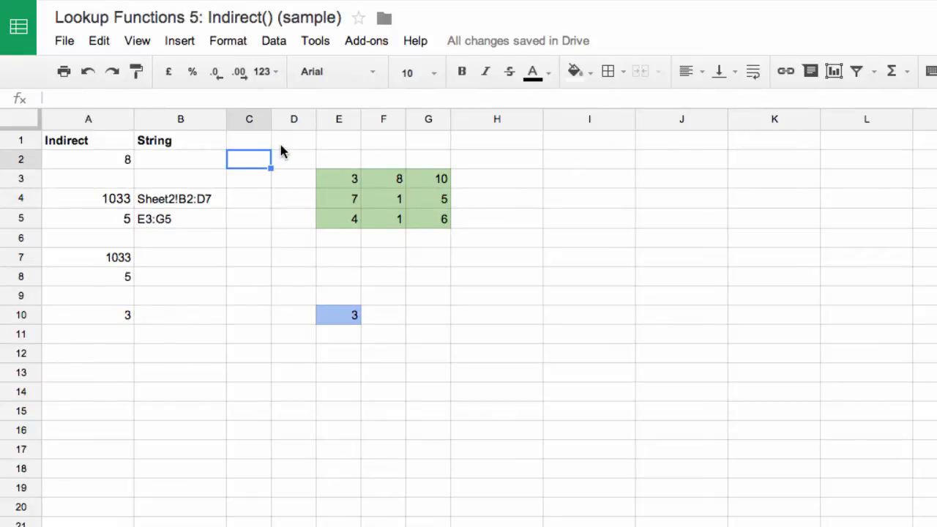
type("=A10")
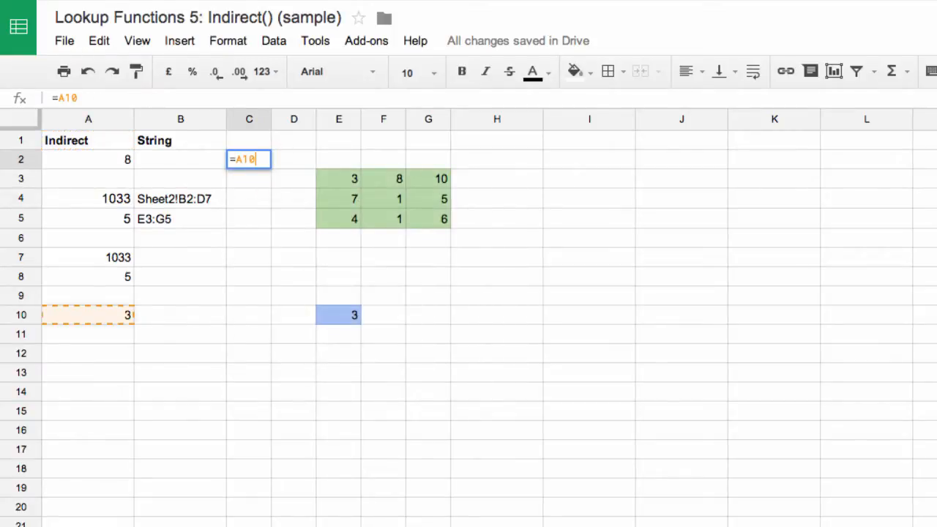
key("Return")
key("Up")
key("Delete")
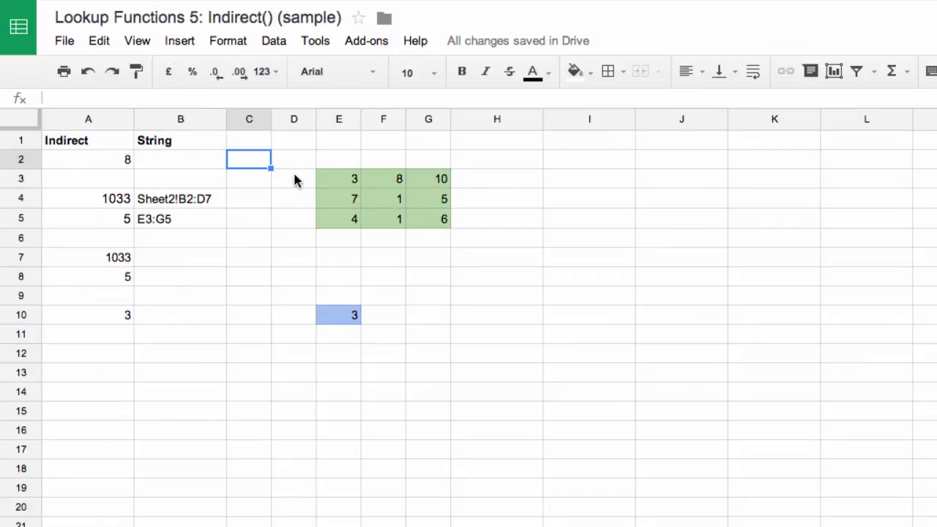
Step: Enter the formula =INDIRECT("E10") in cell A10
left_click(103, 315)
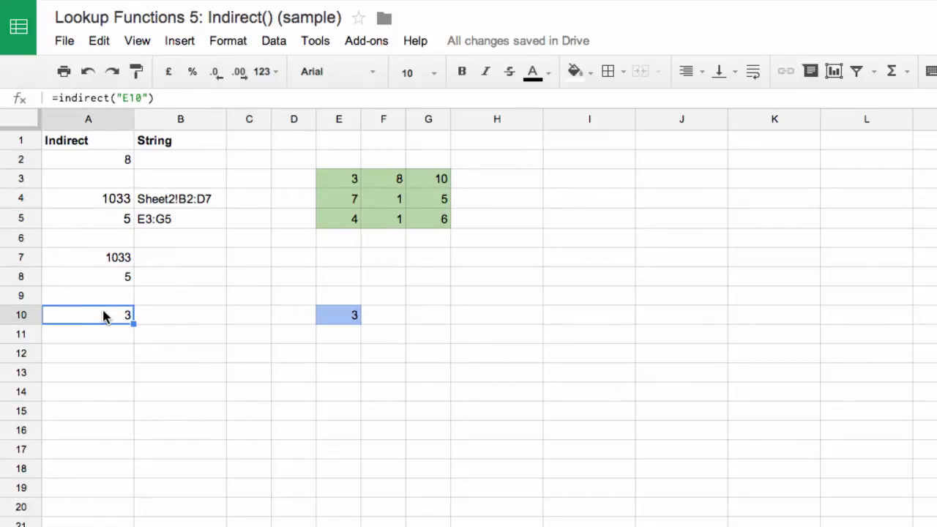
type("=")
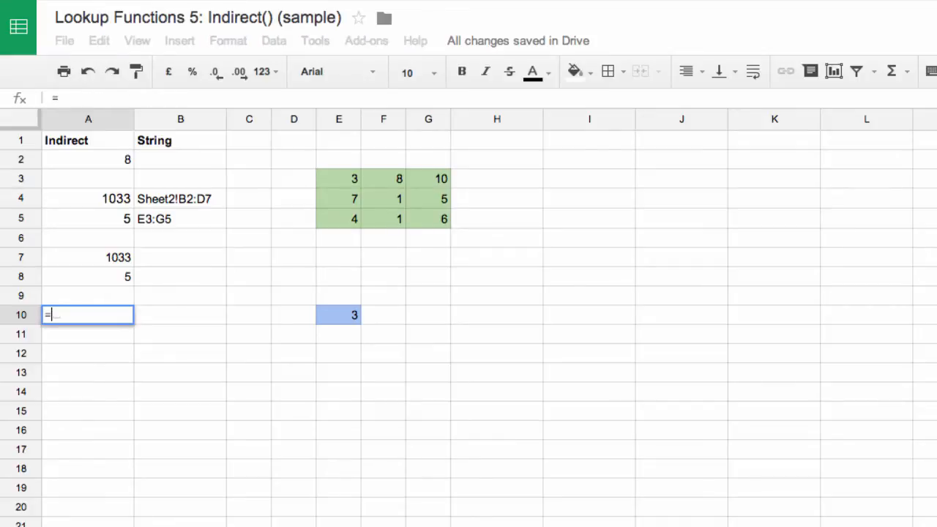
type("IN")
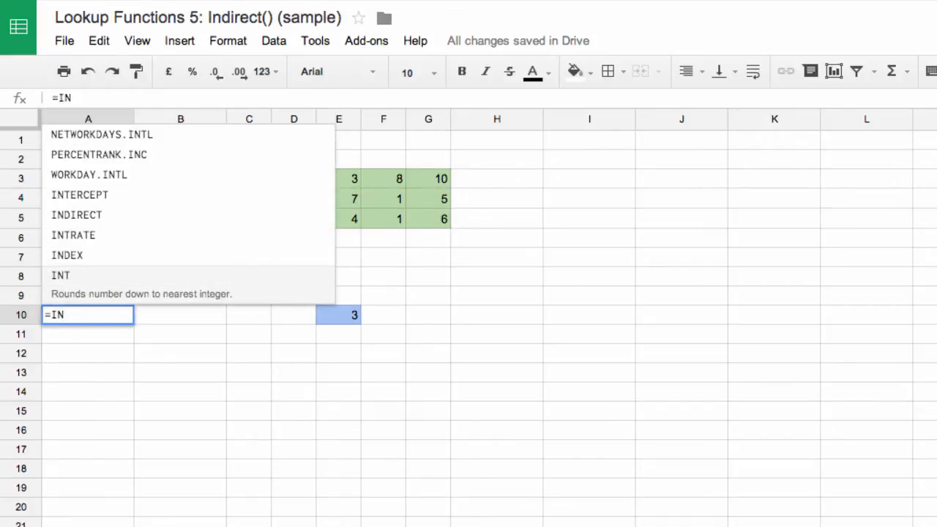
type("DIR")
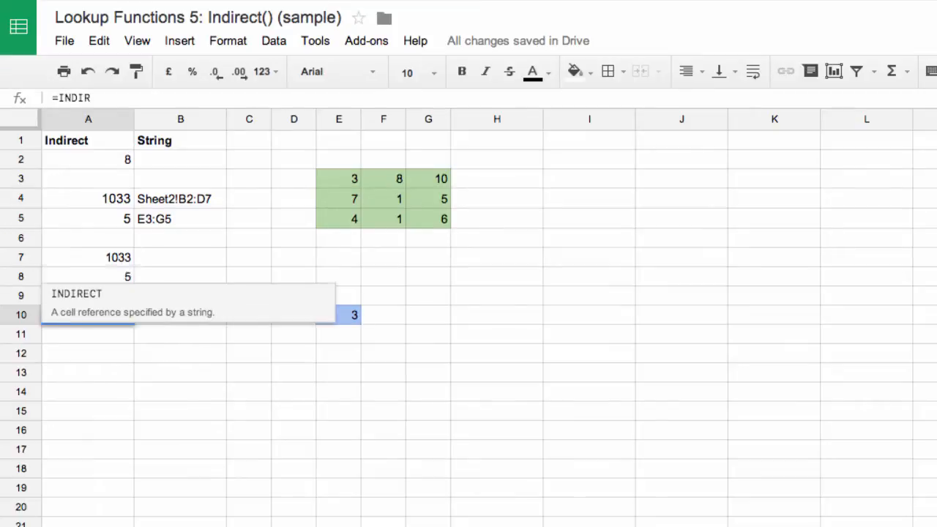
type("ECT")
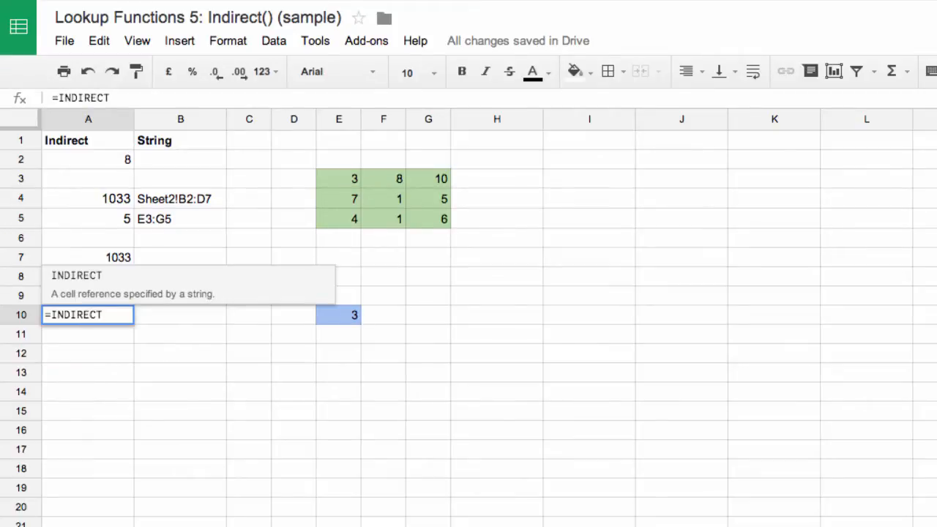
type("(")
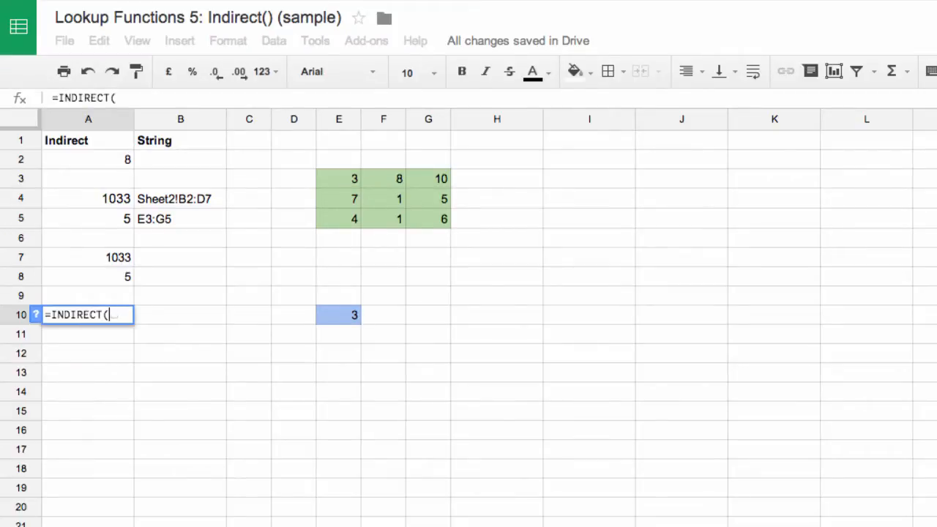
type("\"E")
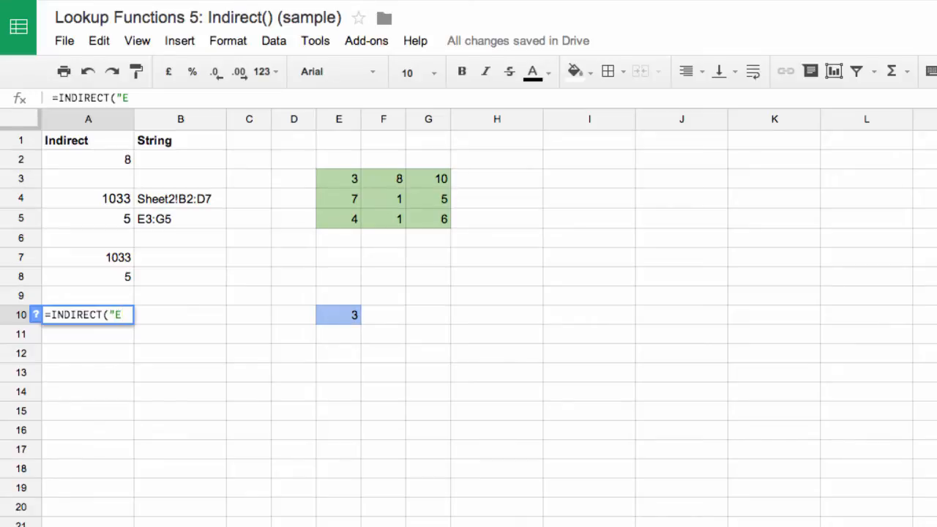
type("10\")")
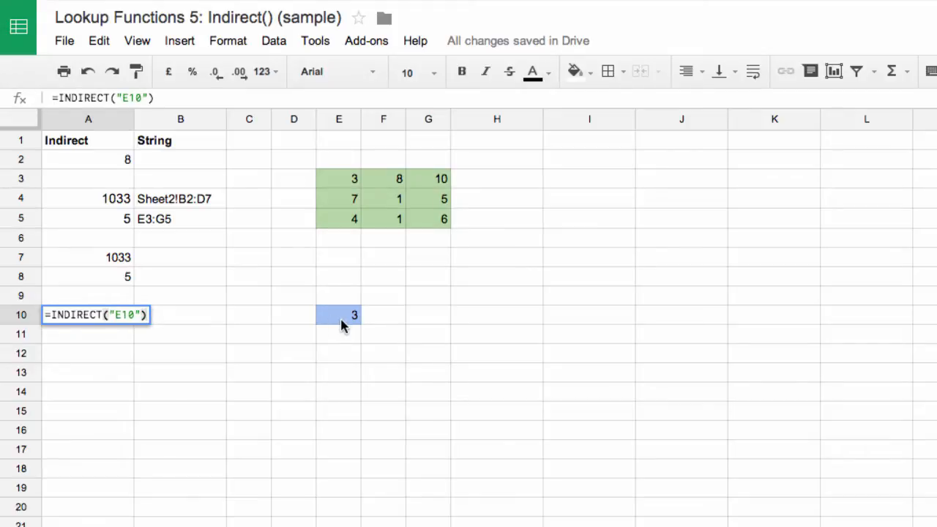
key("Return")
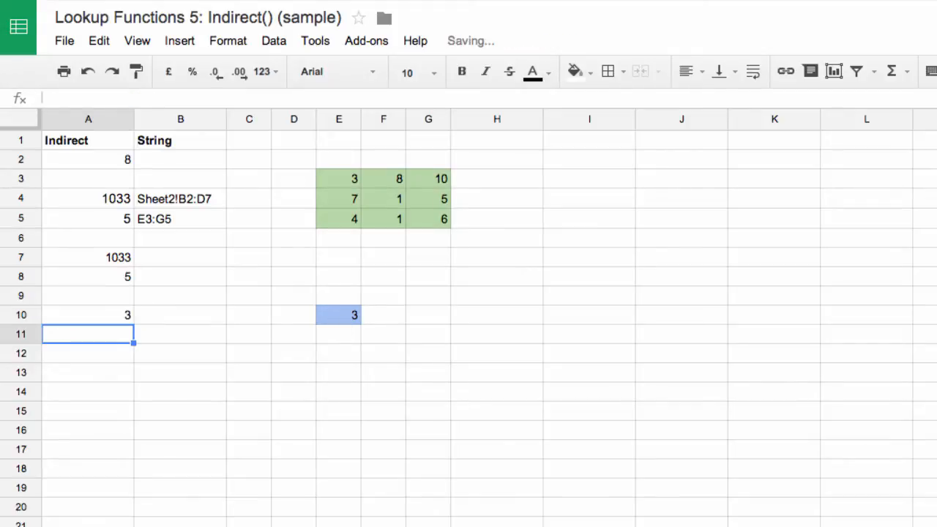
Step: Enter the direct reference =E10 in cell A11 and compare it with the INDIRECT formula in A10
left_click(76, 320)
left_click(79, 334)
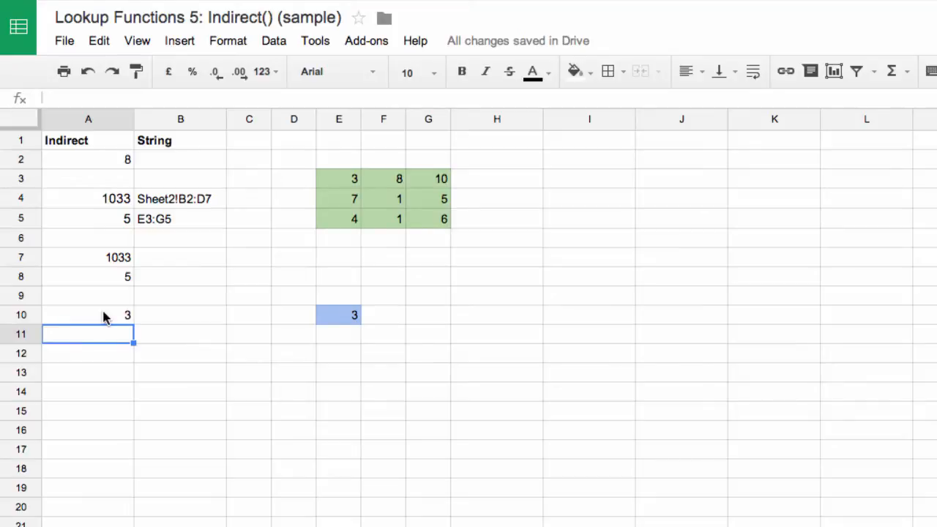
type("=")
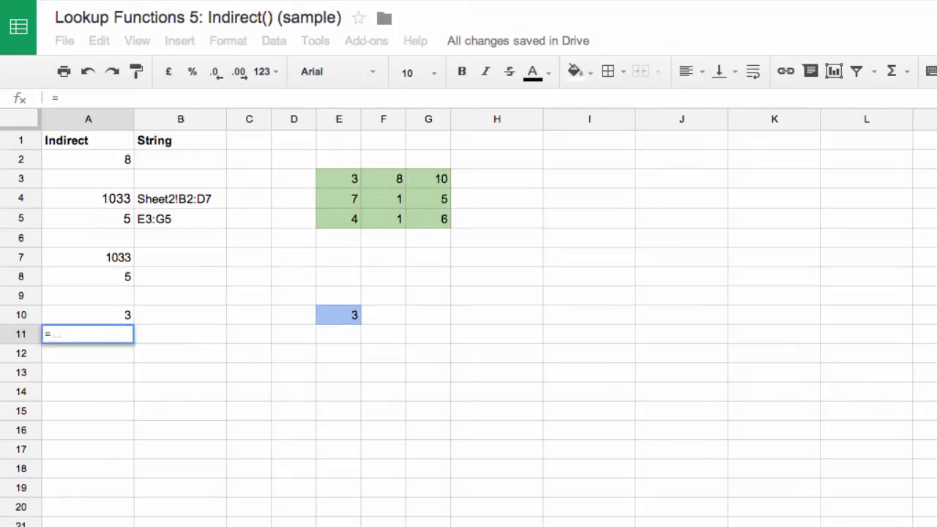
type("A")
key("BackSpace")
type("E10")
key("Return")
left_click(113, 317)
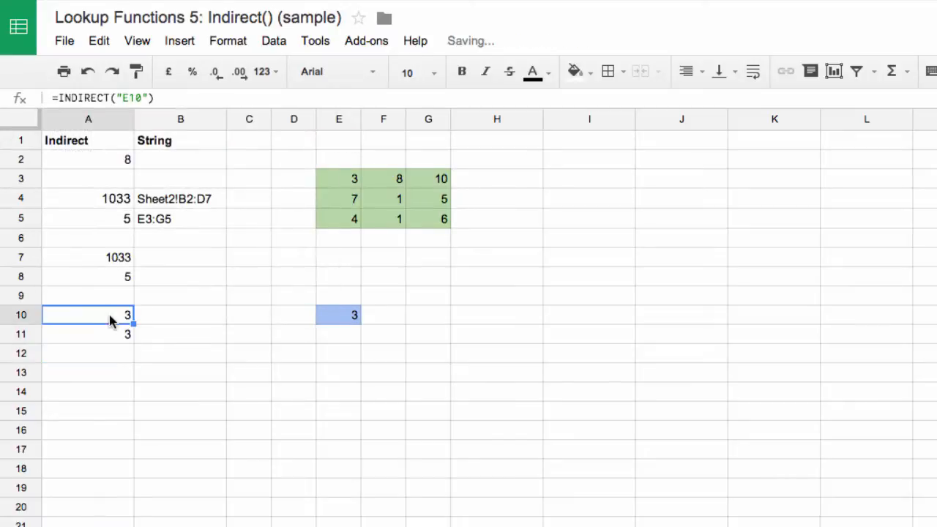
left_click(114, 334)
left_click(112, 317)
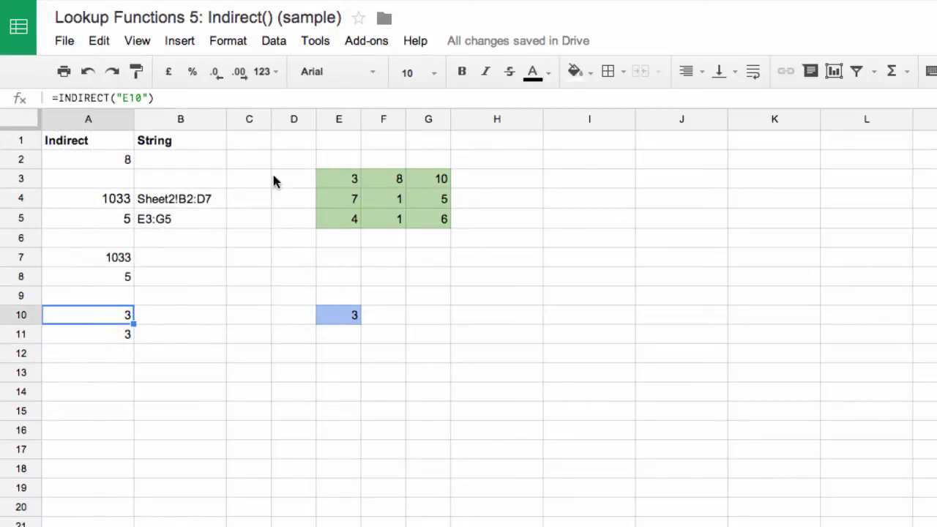
Step: Insert one column to the left of column D and check how the formulas in A10 and A11 respond
left_click(290, 122)
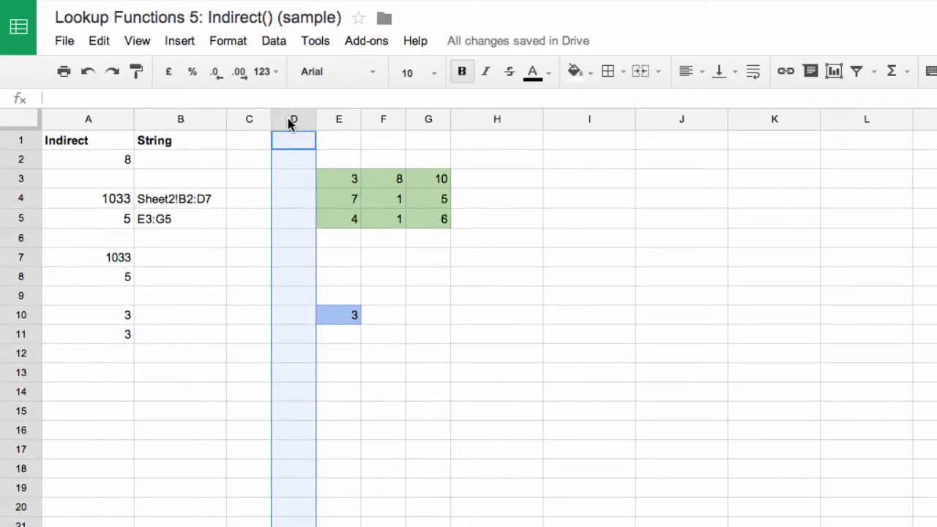
right_click(290, 121)
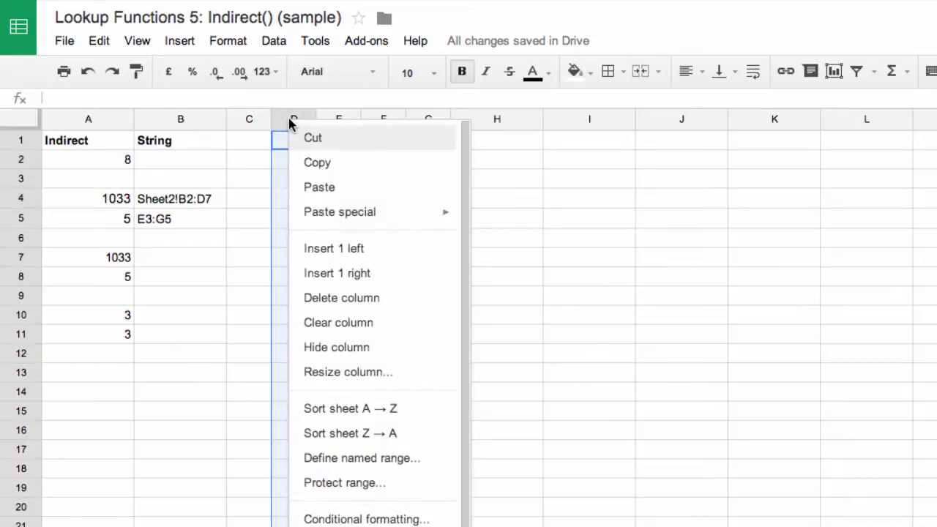
left_click(323, 250)
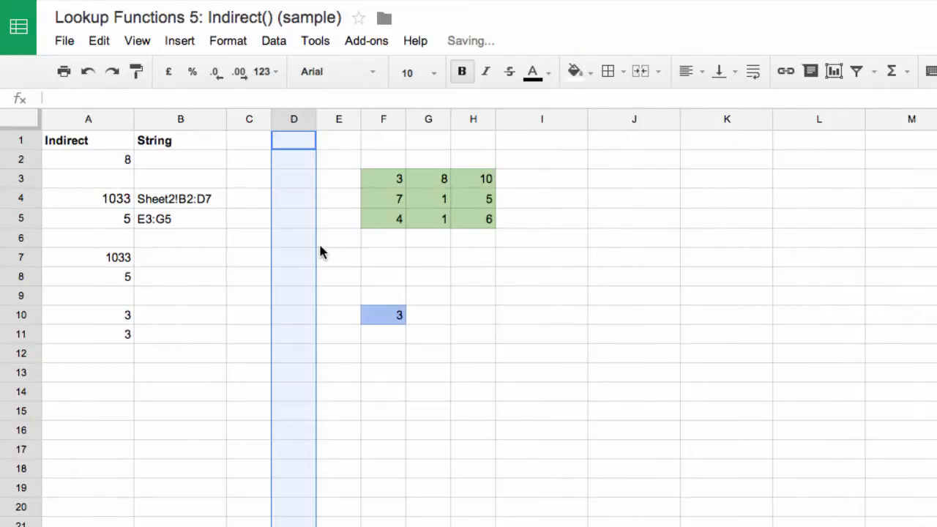
left_click(119, 322)
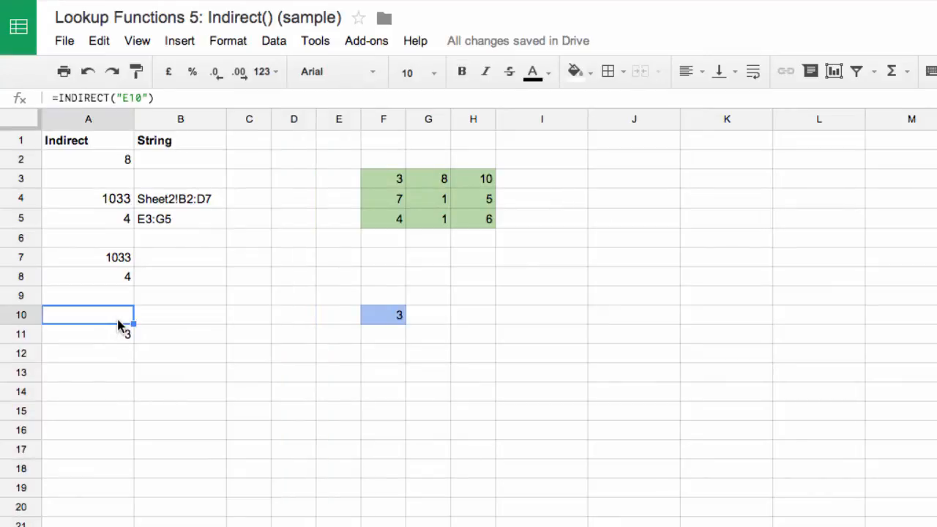
left_click(122, 341)
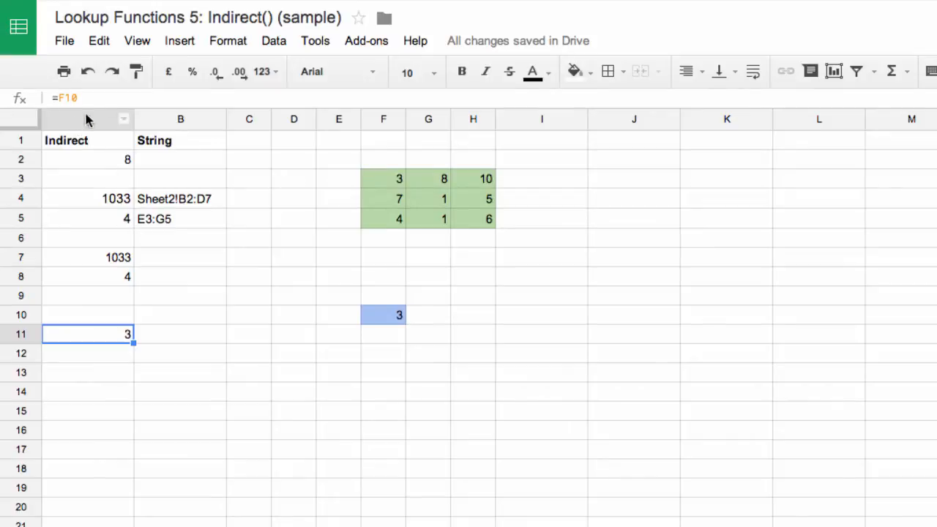
left_click(106, 316)
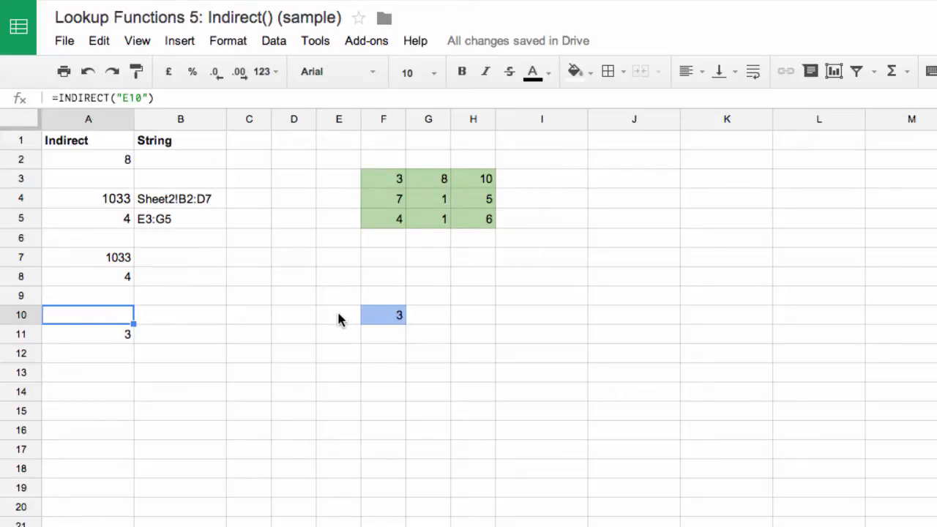
Step: Inspect the INDIRECT formula in cell A2 and view the cell it references, B10 on Sheet2
left_click(117, 164)
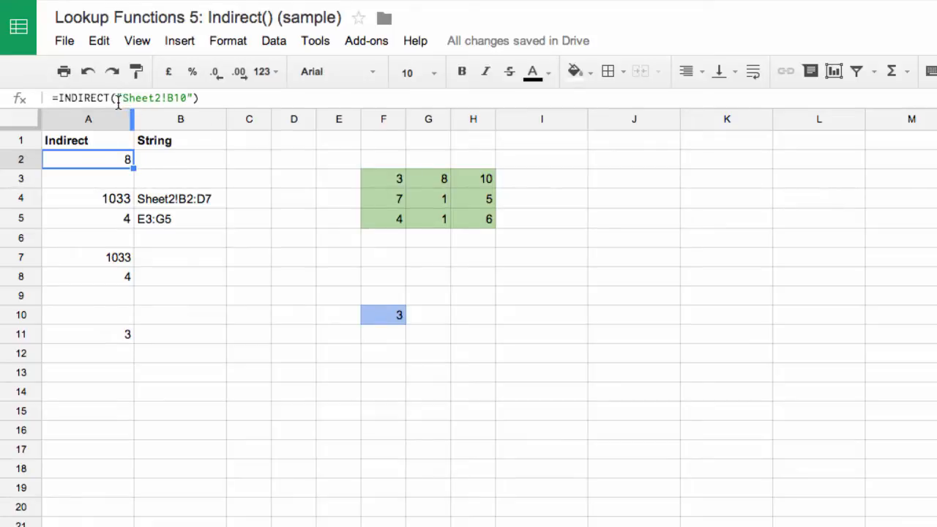
double_click(104, 164)
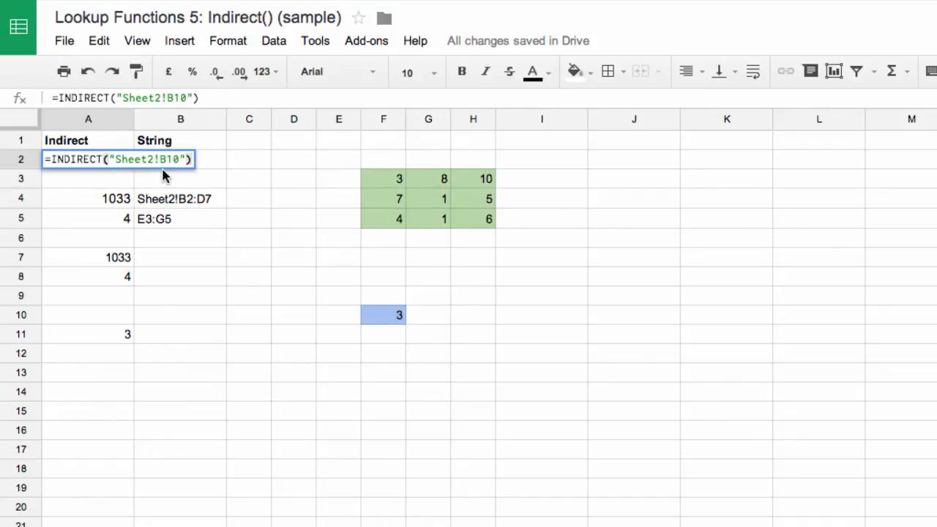
key("Return")
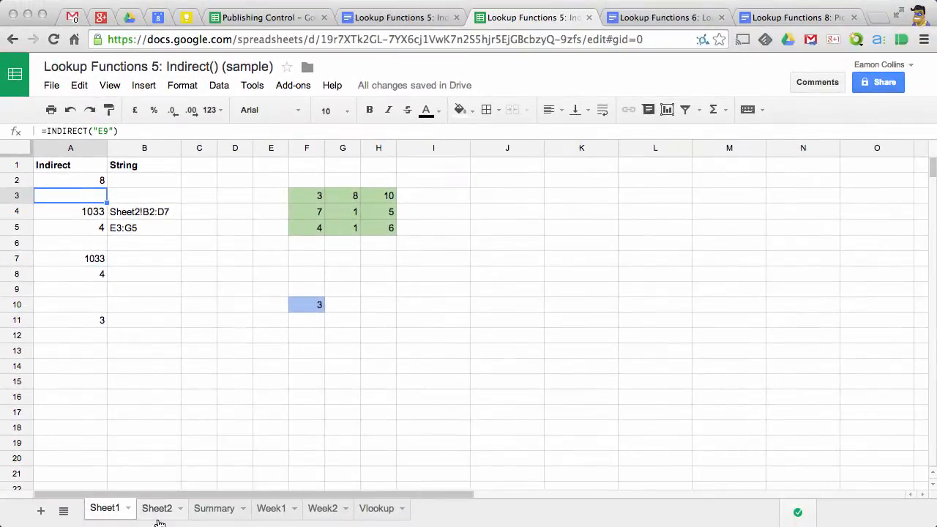
left_click(157, 508)
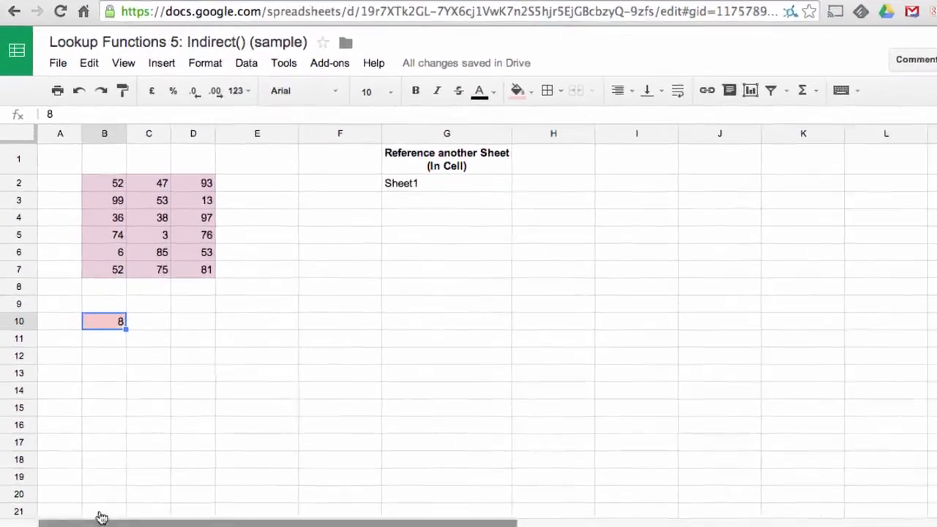
left_click(102, 509)
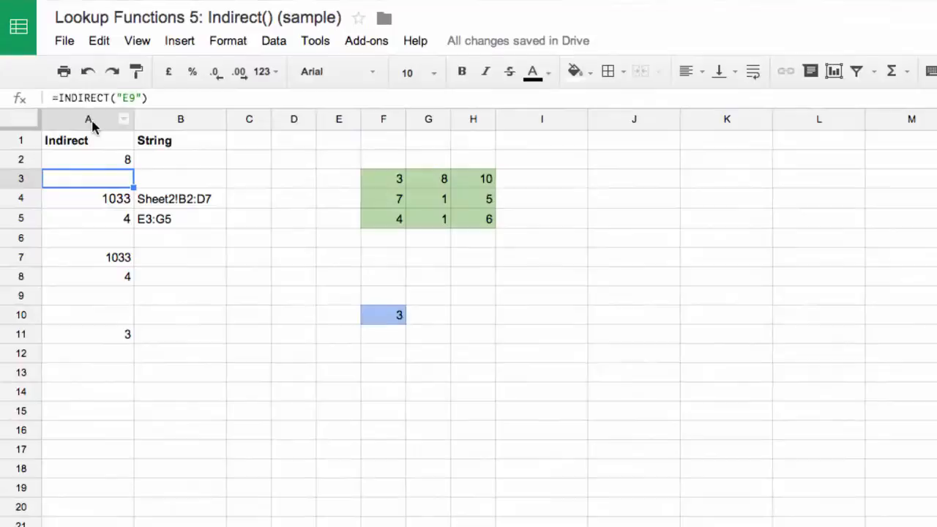
left_click(75, 187)
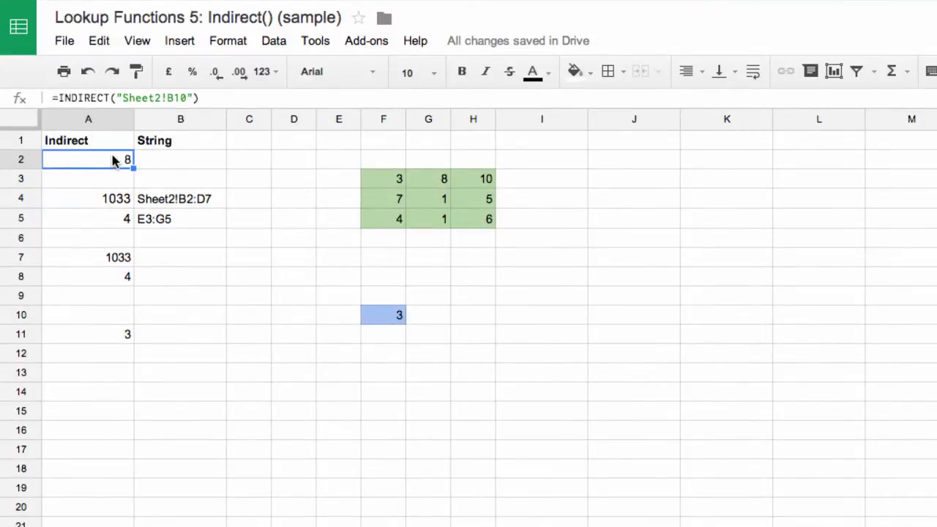
Step: Inspect the Sum(Indirect(B4)) formula in A4, its reference string in B4, and the range B2:D7 on Sheet2
key("Down")
key("Down")
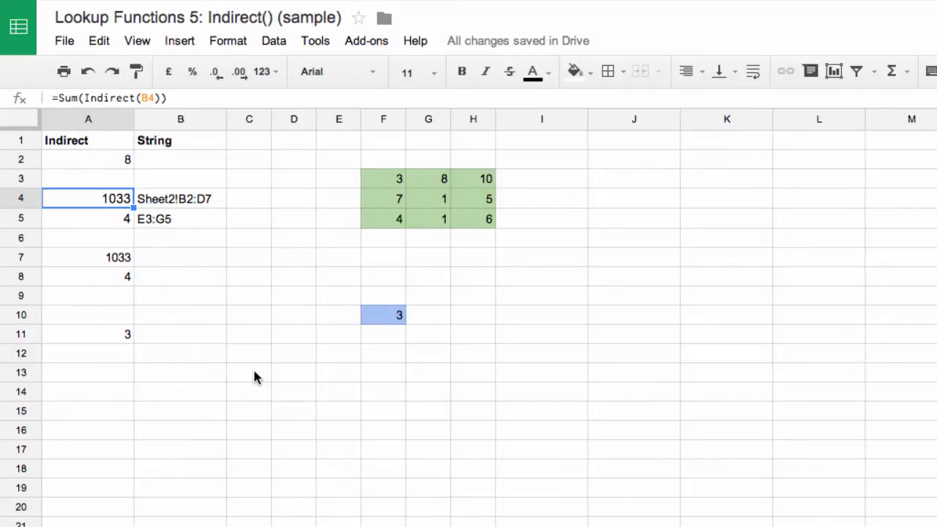
left_click(144, 205)
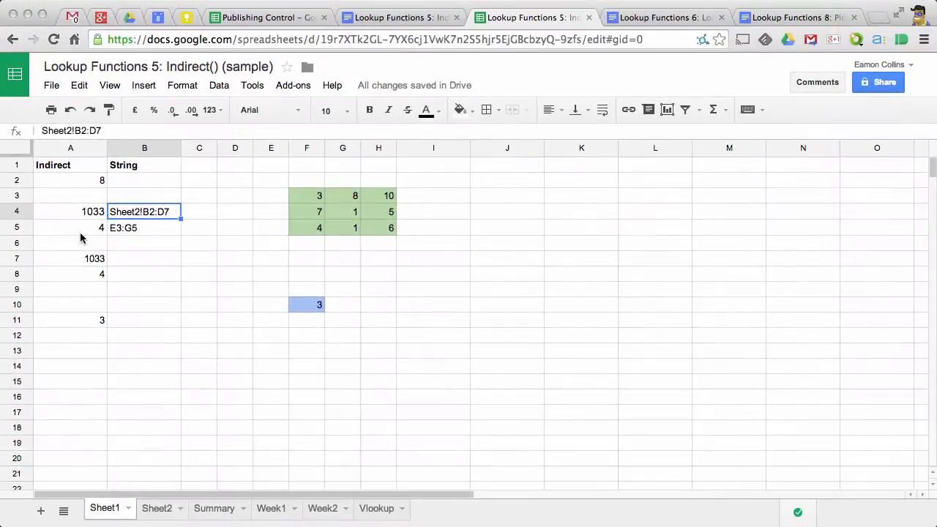
left_click(158, 508)
left_click_drag(102, 194, 184, 268)
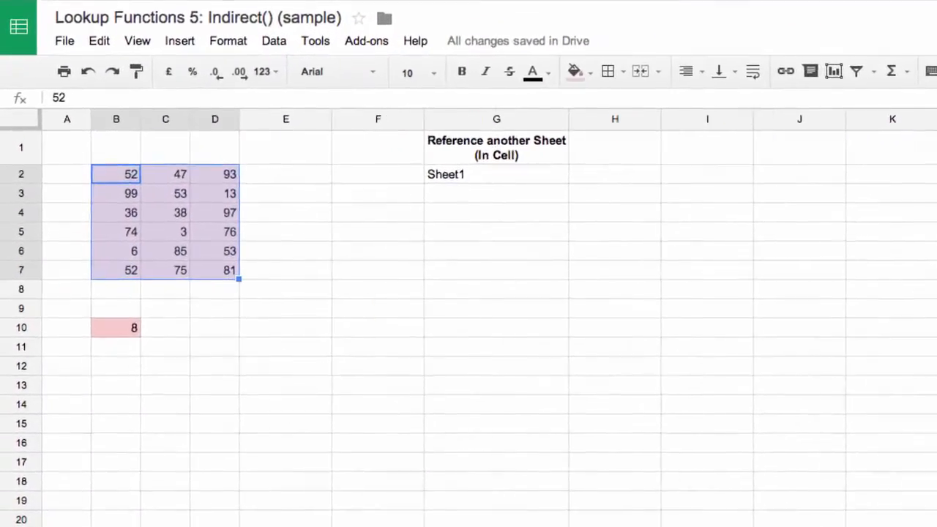
left_click(105, 509)
left_click(113, 205)
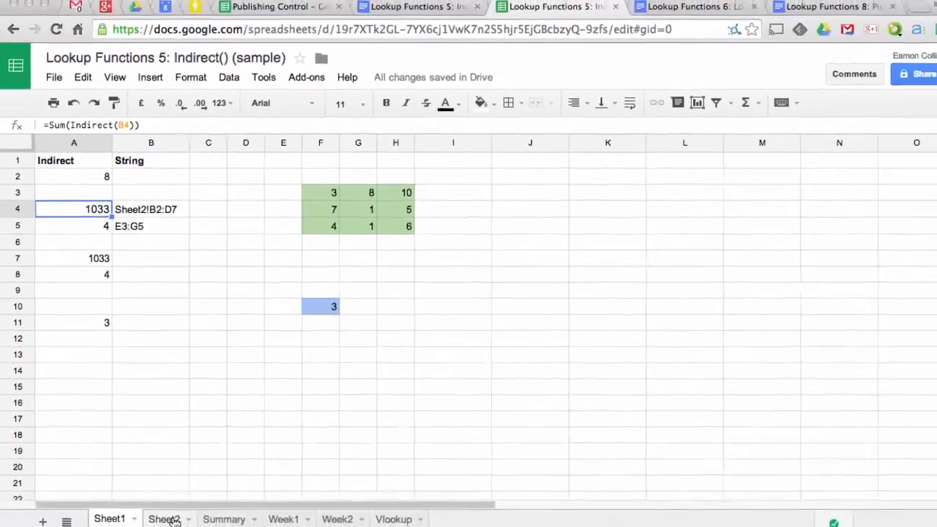
Step: Check the sum of range B2:D7 on Sheet2 in the selection statistics and return to Sheet1
left_click(165, 519)
left_click_drag(105, 189, 183, 269)
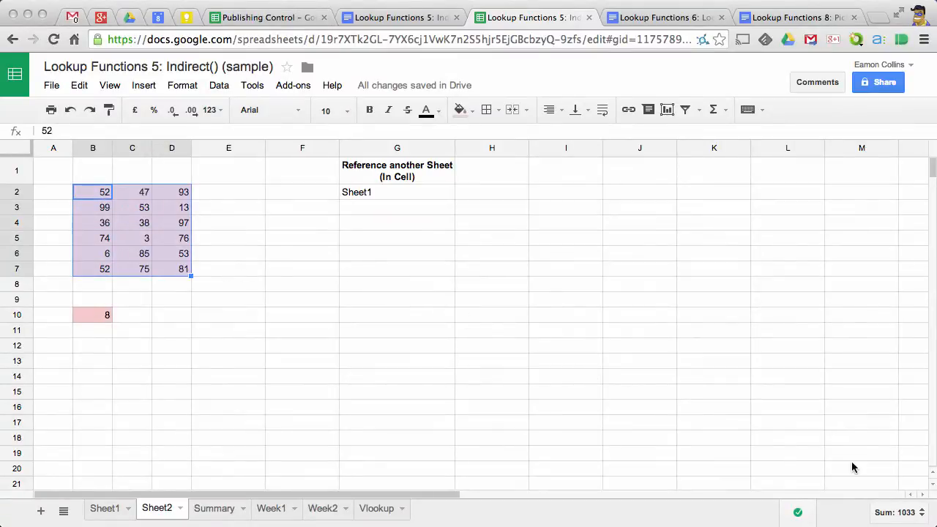
left_click(922, 515)
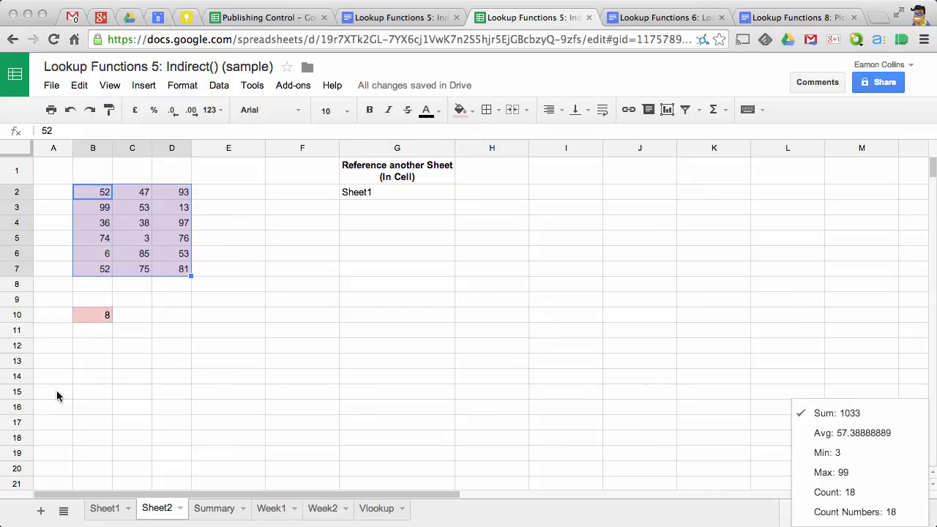
left_click(104, 508)
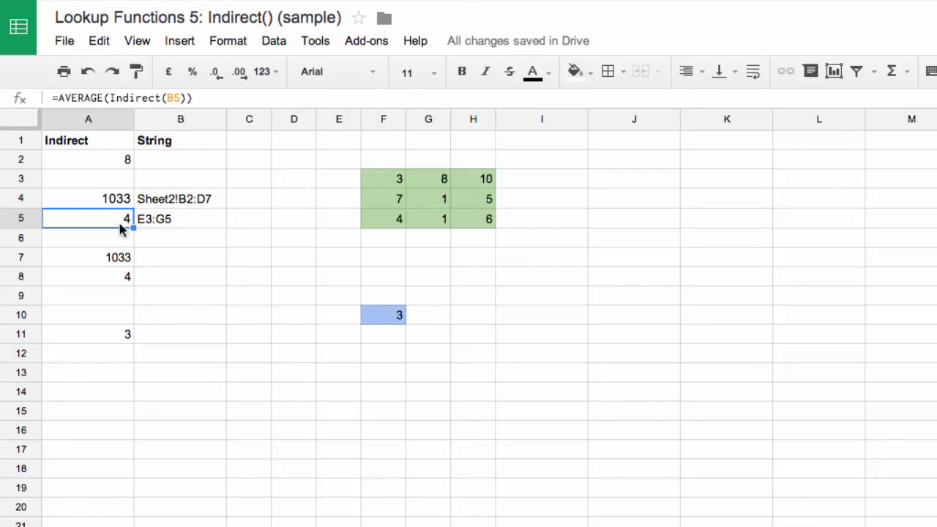
Step: Select the range E3:G5 referenced by the AVERAGE(Indirect(B5)) formula and check its average in the selection statistics
left_click(386, 183)
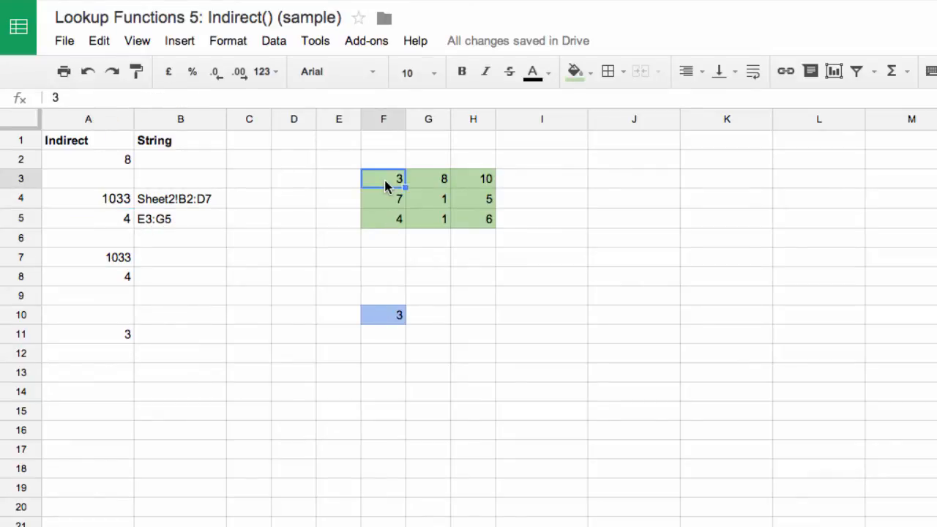
left_click(343, 182)
key("shift+Down")
key("shift+Down")
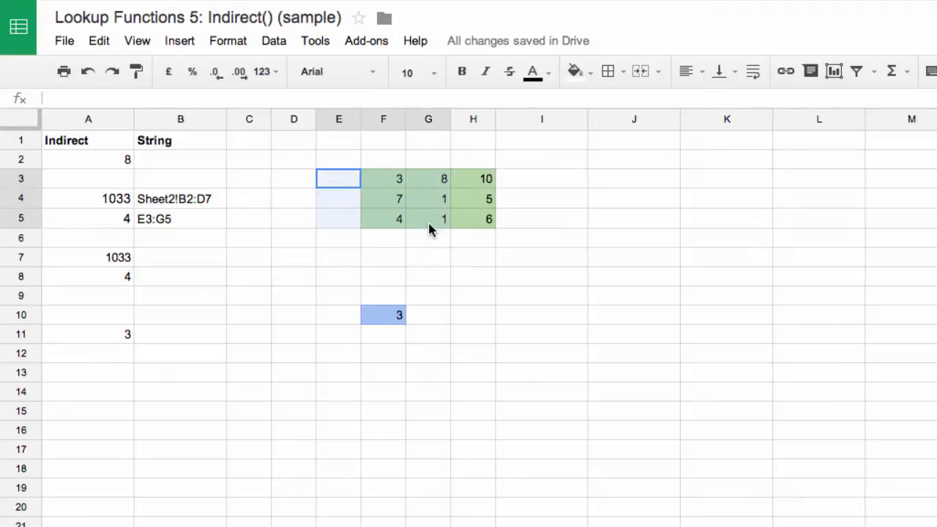
left_click(430, 229, "shift")
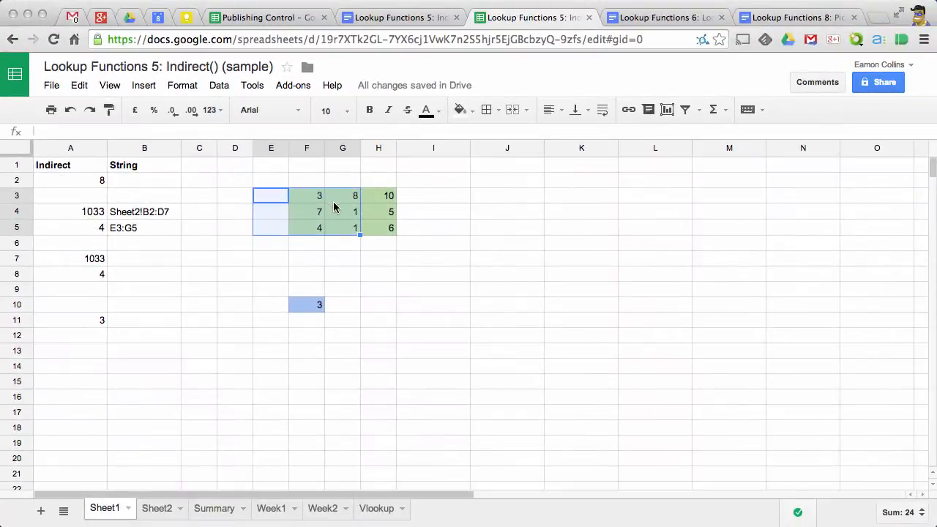
left_click(922, 513)
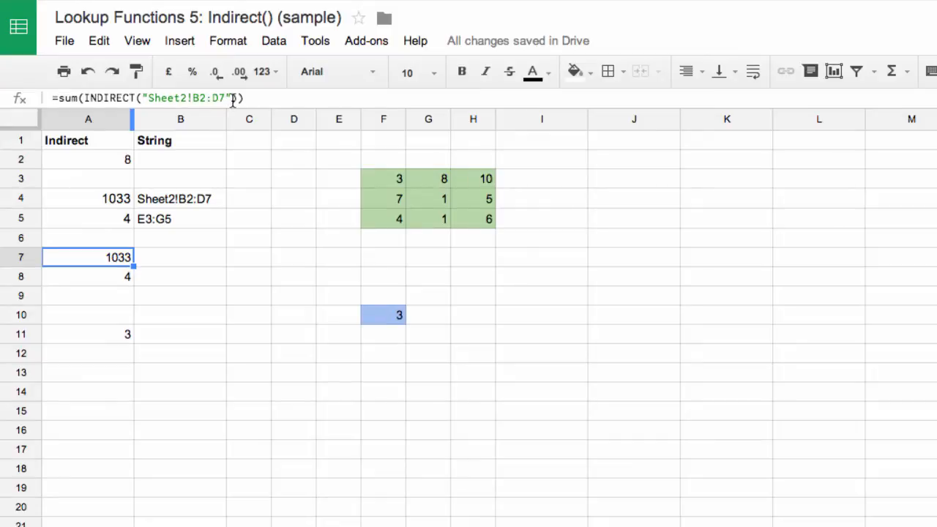
Step: Compare the INDIRECT formulas with quoted range strings in A7 and A8 against the cell-reference version in A5
left_click(110, 276)
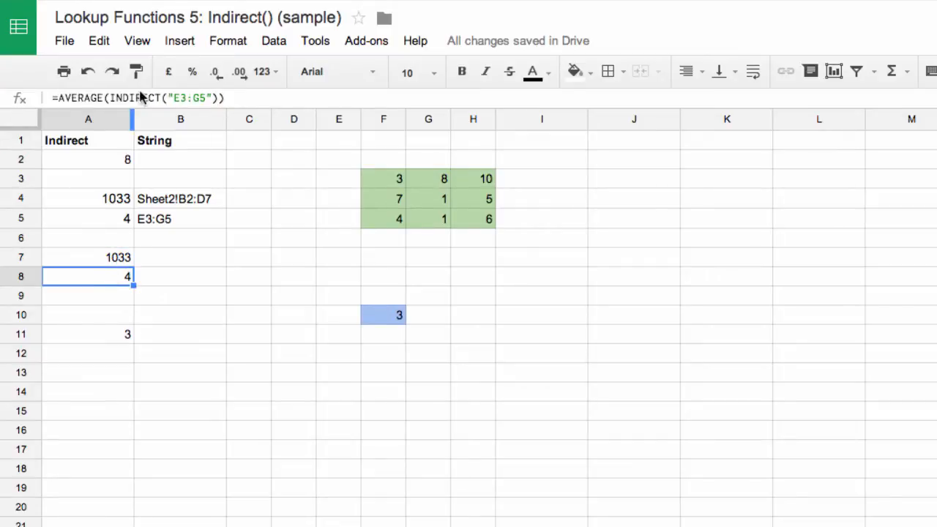
left_click(106, 260)
left_click(106, 277)
left_click(110, 221)
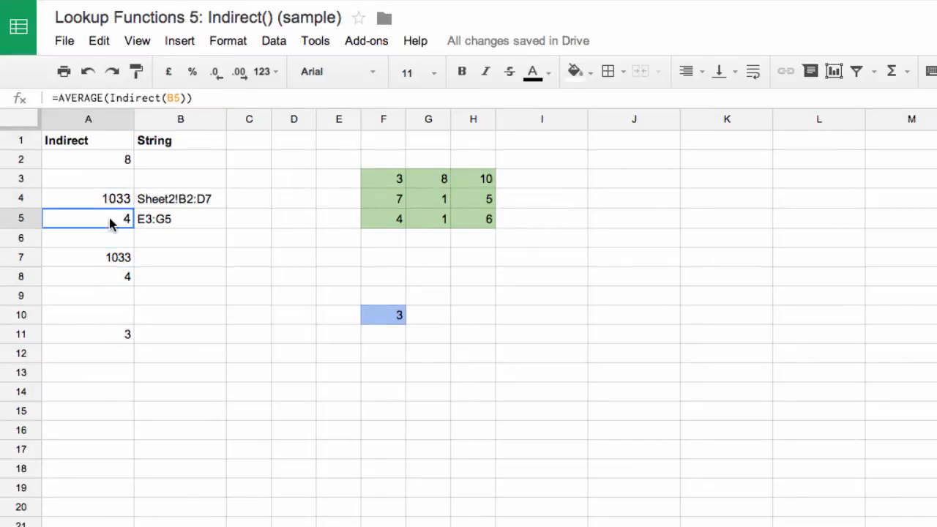
left_click(114, 260)
left_click(113, 277)
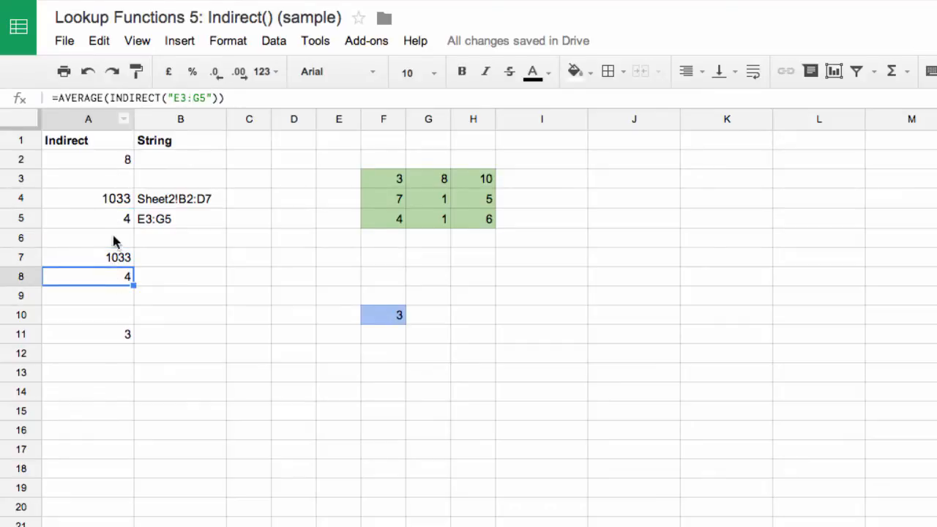
left_click(116, 257)
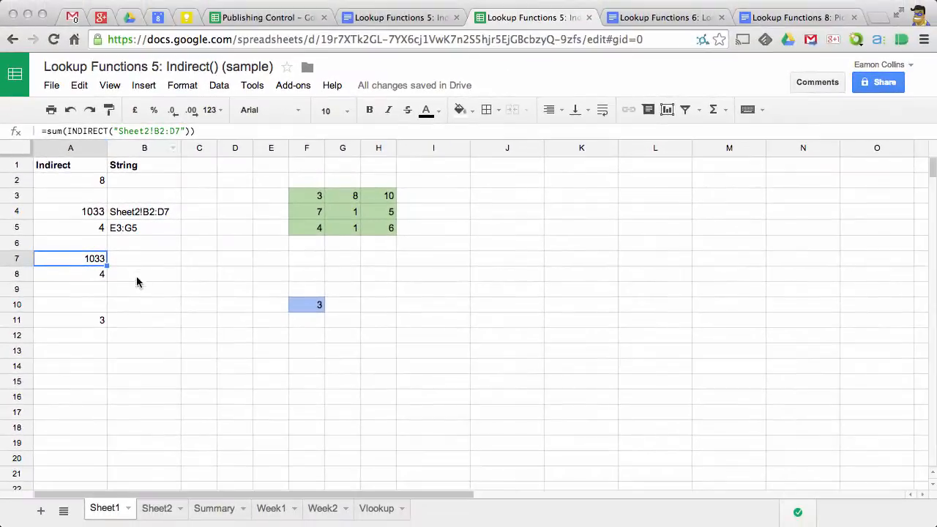
Step: View the regional sales tables in A1:B5 on the Week1 and Week2 sheets
left_click(174, 296)
left_click(277, 511)
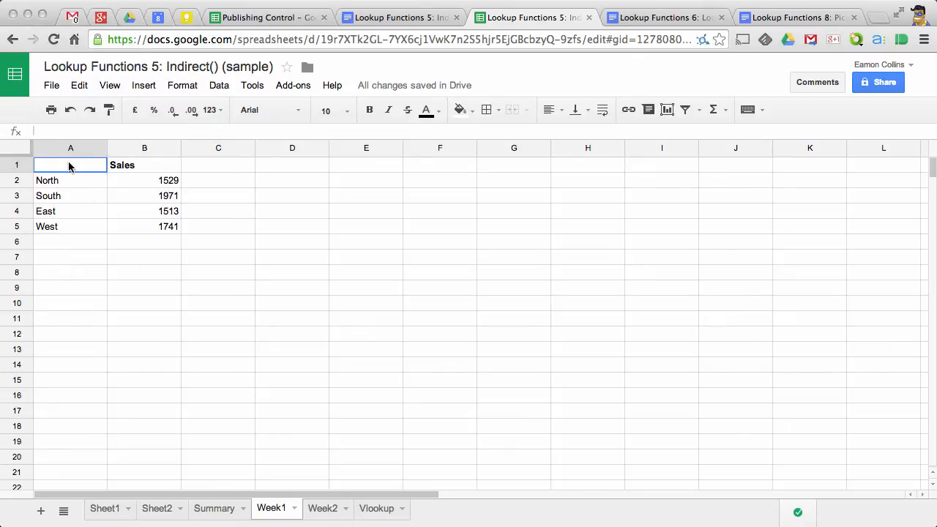
left_click_drag(69, 166, 168, 229)
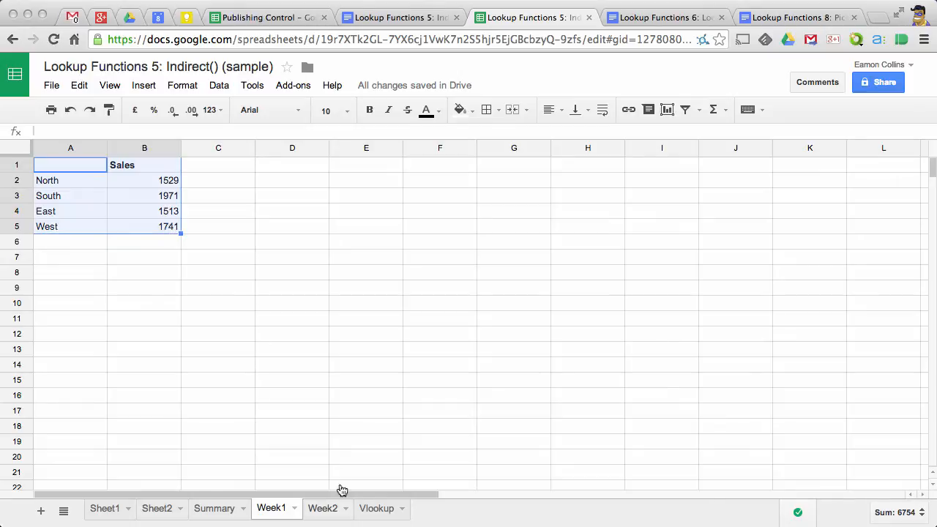
left_click(322, 508)
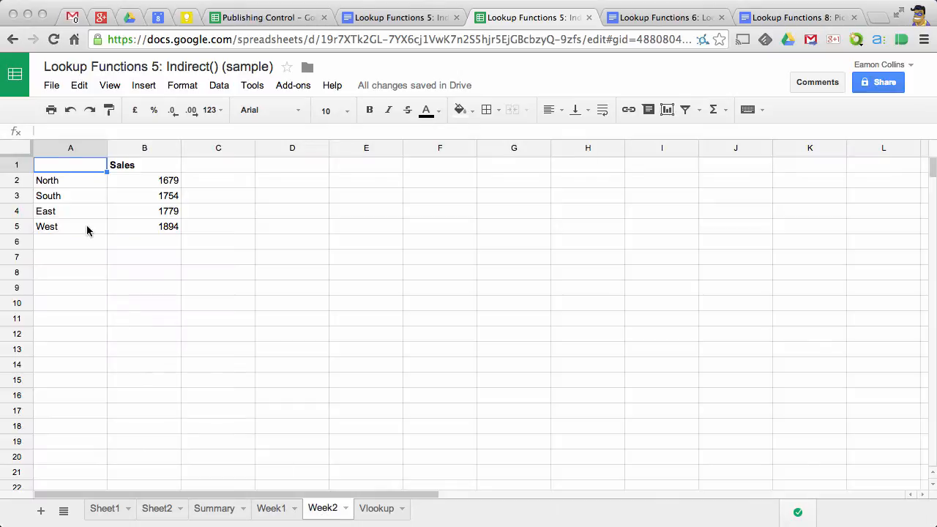
left_click_drag(69, 166, 164, 228)
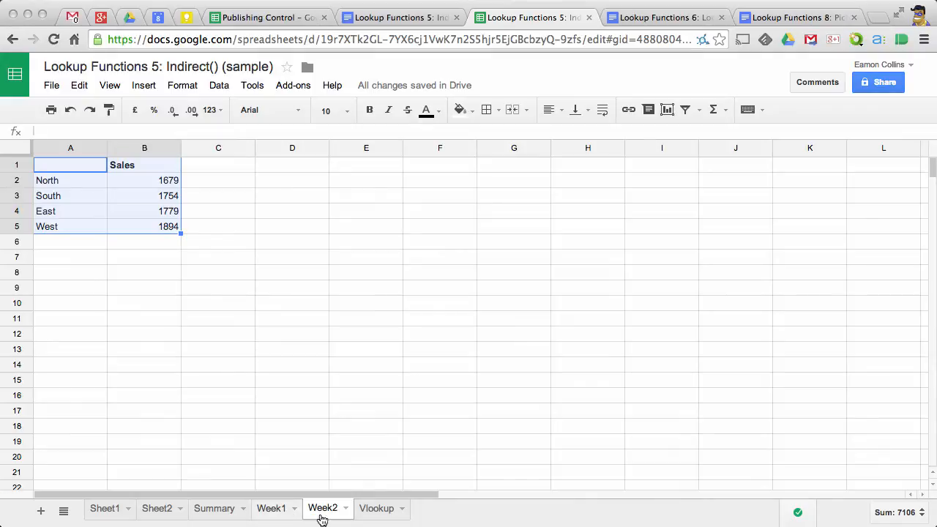
Step: Inspect the INDIRECT formulas in cells B2 to B5 of the Summary sheet
left_click(213, 511)
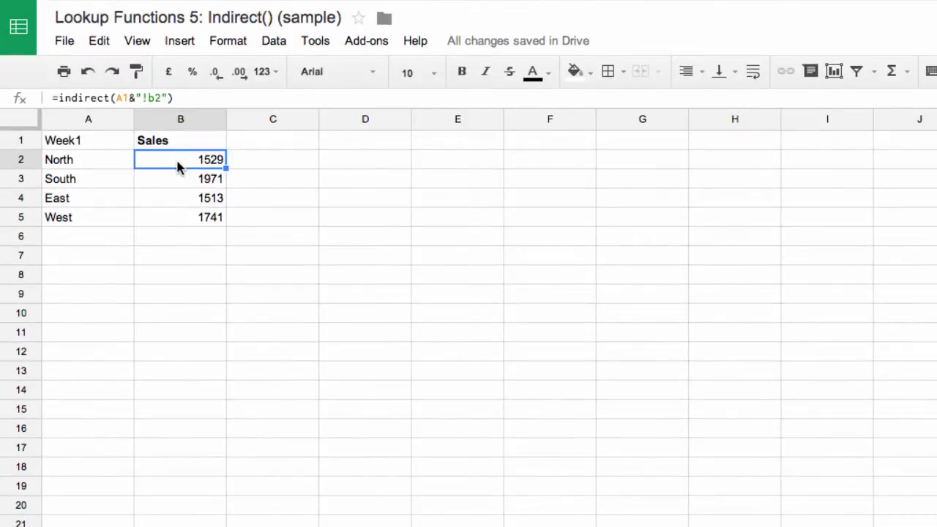
left_click(175, 183)
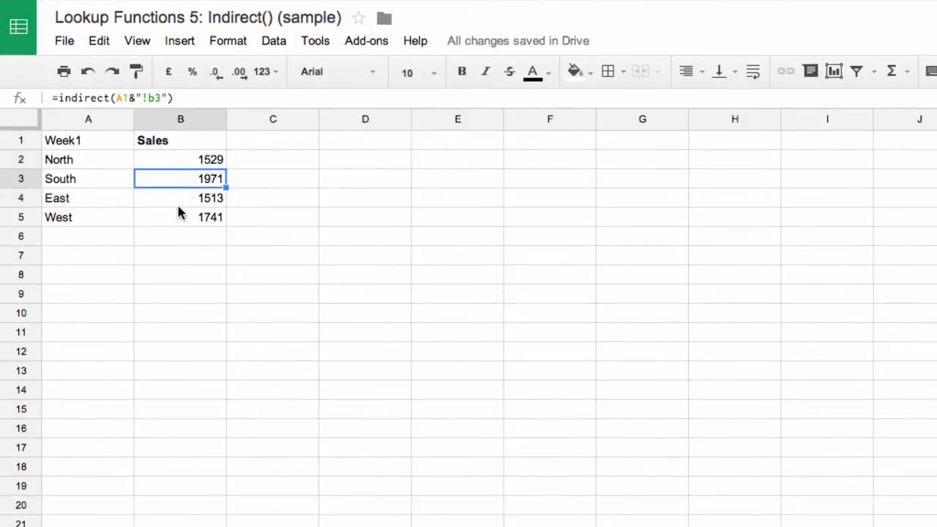
left_click(178, 201)
left_click(175, 215)
left_click(181, 166)
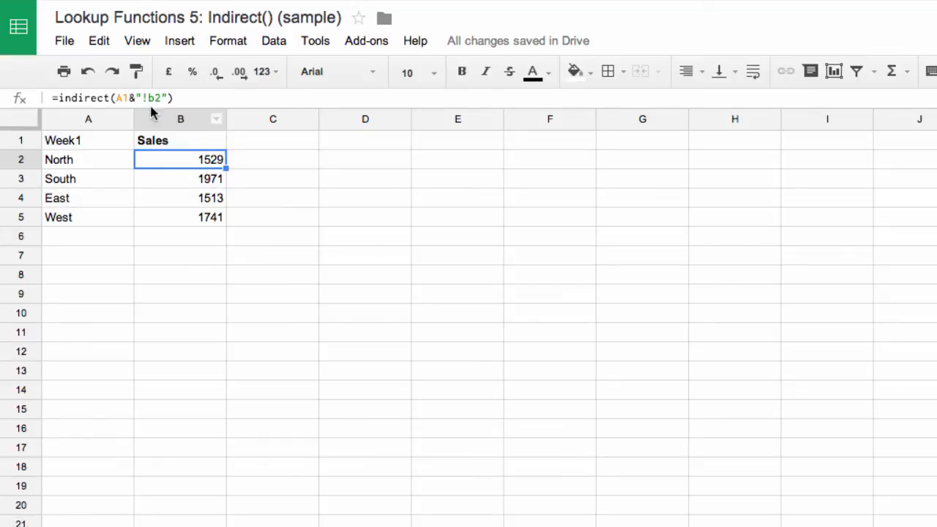
left_click(157, 178)
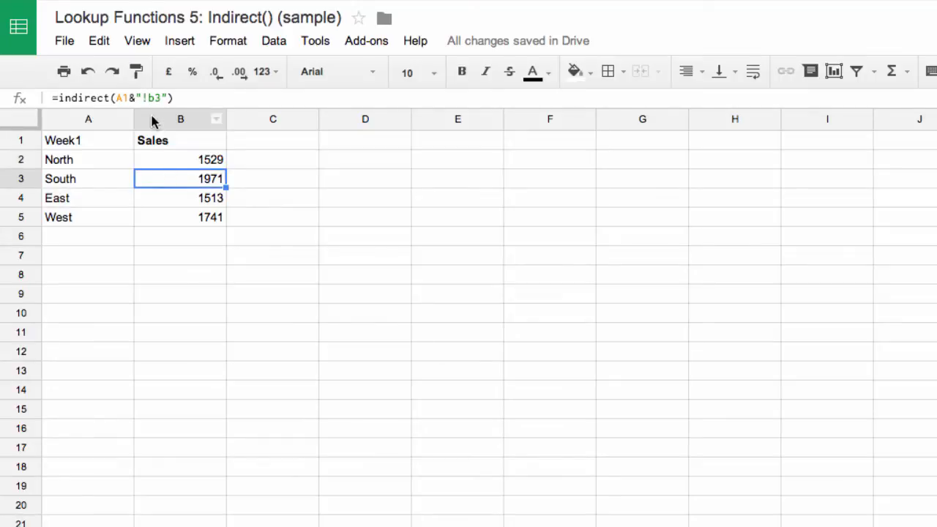
left_click(158, 201)
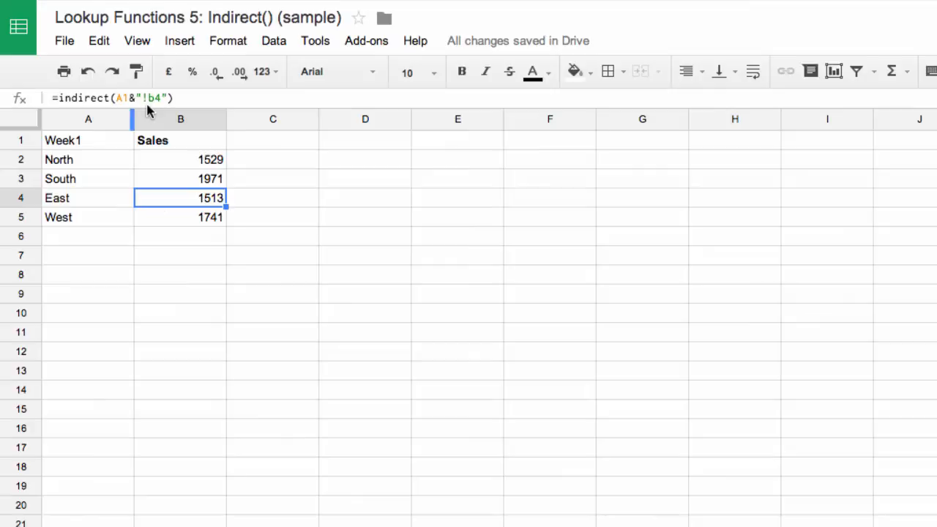
left_click(163, 214)
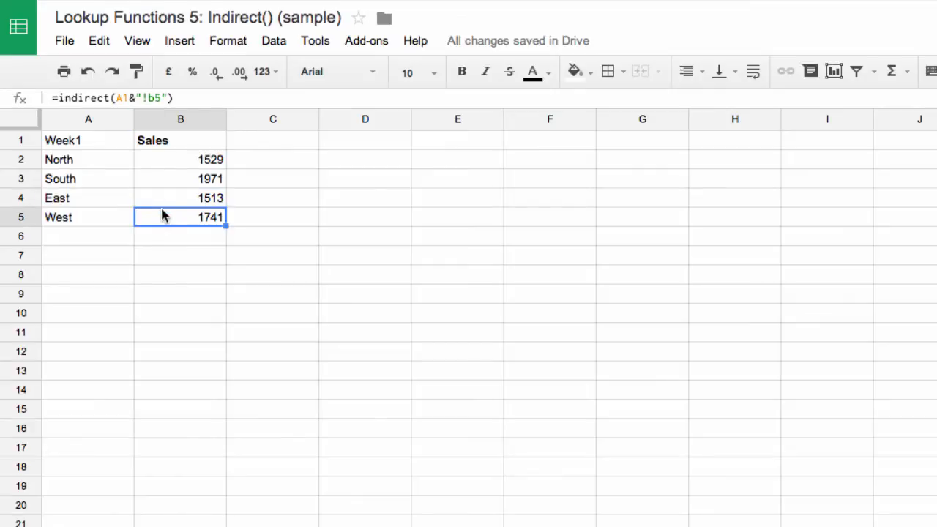
Step: Examine how Summary's B2 formula builds its reference from A1, and view the matching cell B2 on Week1
left_click(186, 162)
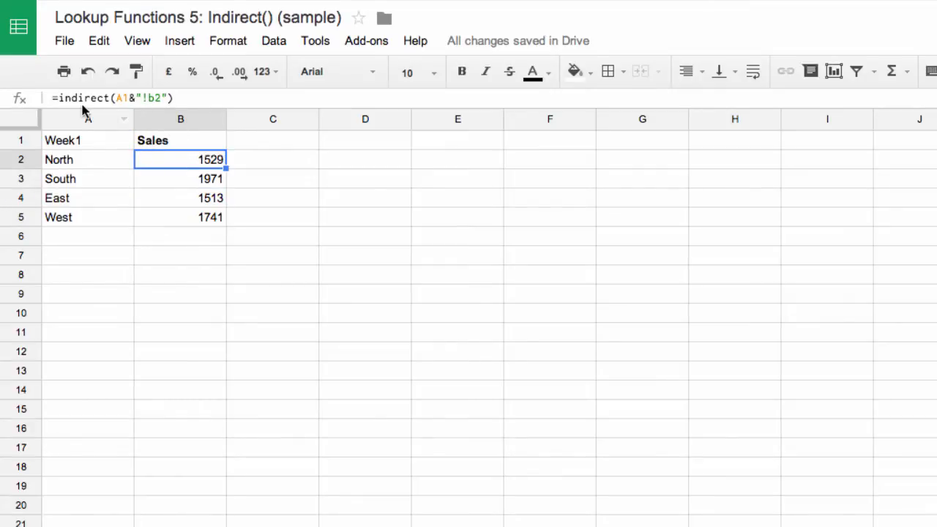
left_click(95, 141)
left_click(160, 162)
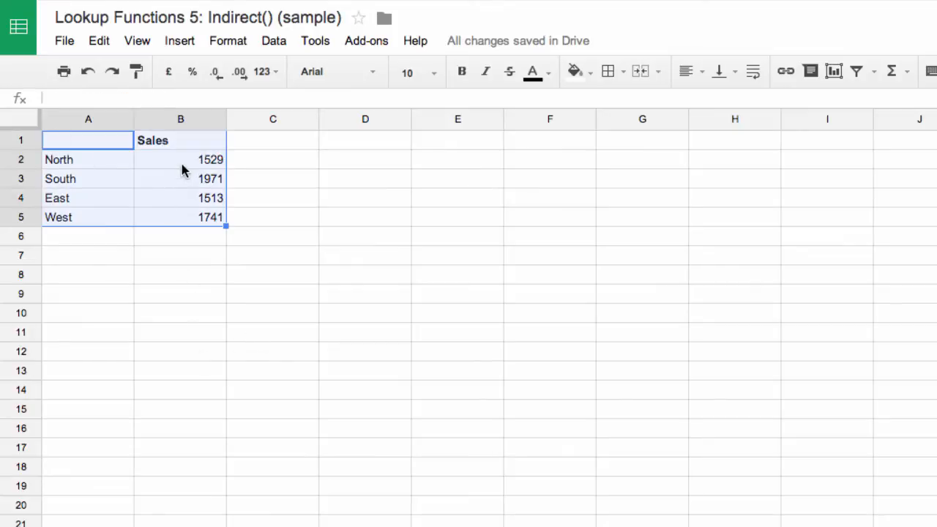
left_click(182, 164)
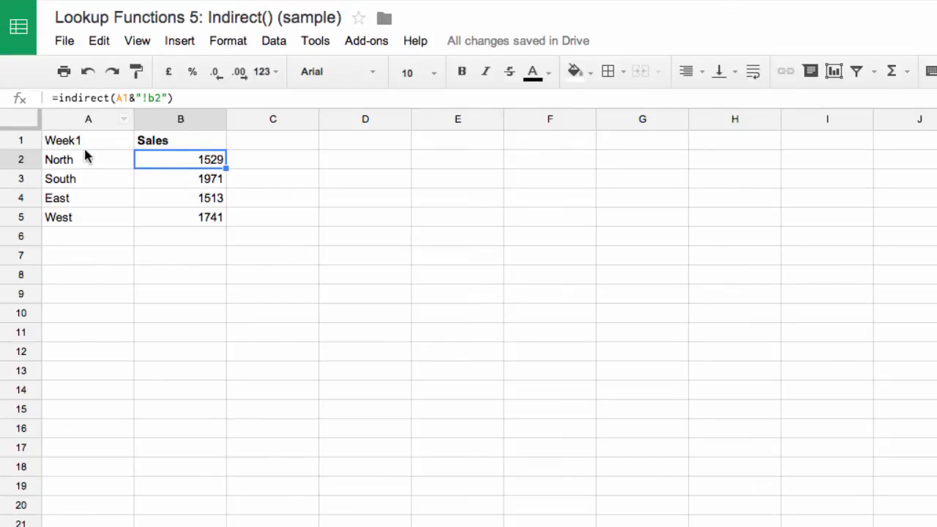
Step: Change the sheet name in cell A1 of the Summary sheet to Week2
left_click(82, 146)
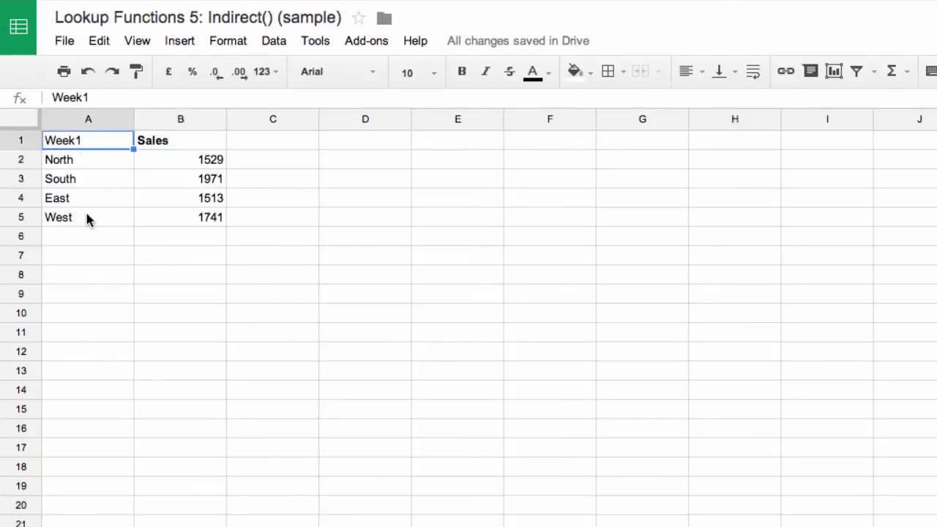
left_click(103, 97)
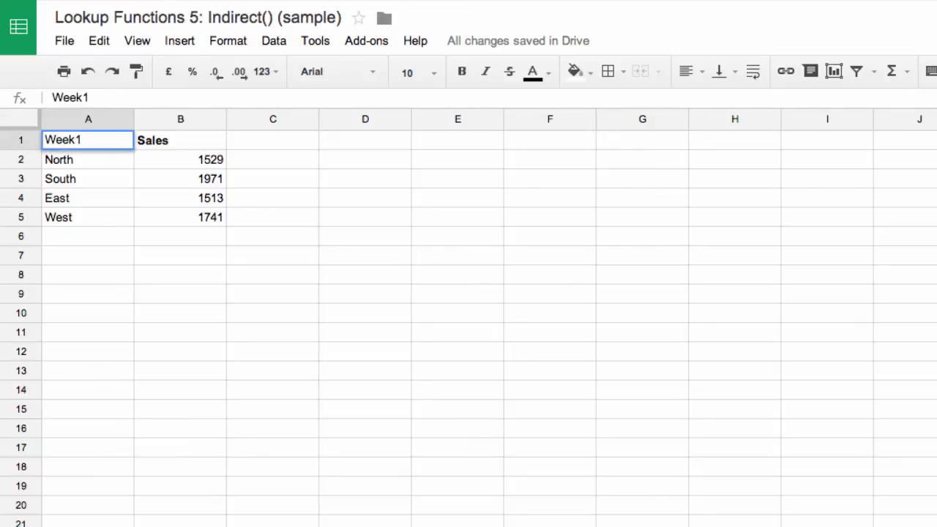
type("2")
key("Return")
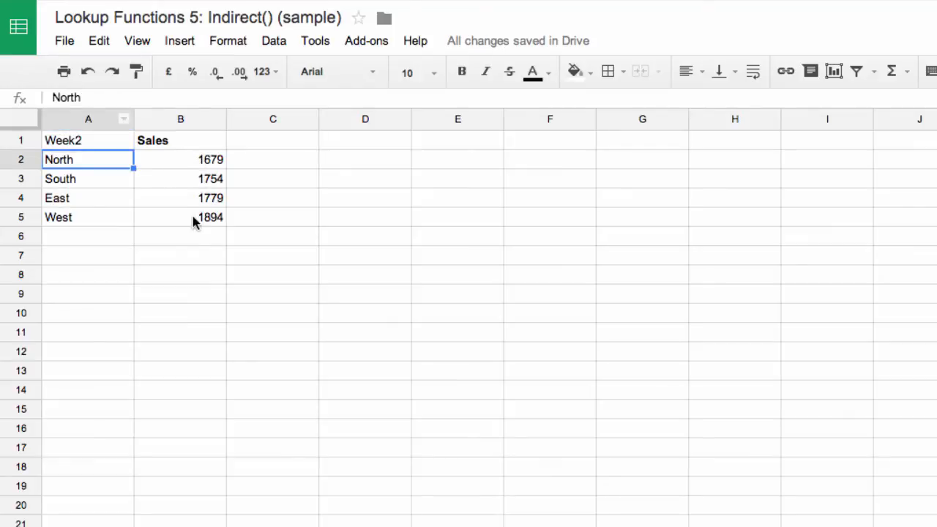
Step: Compare the INDIRECT formula in Summary's B2 with cell B2 on Week2, and return to the Summary sheet
left_click(200, 159)
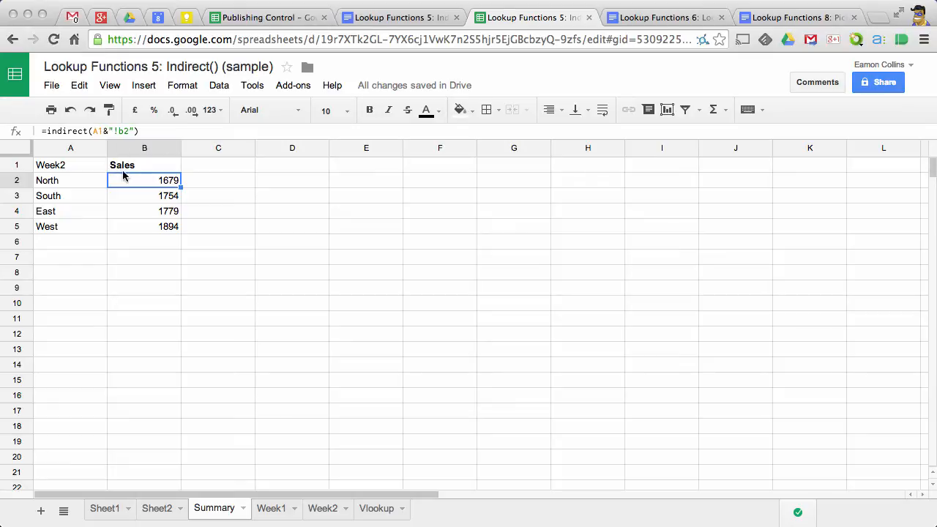
left_click(325, 512)
left_click(170, 184)
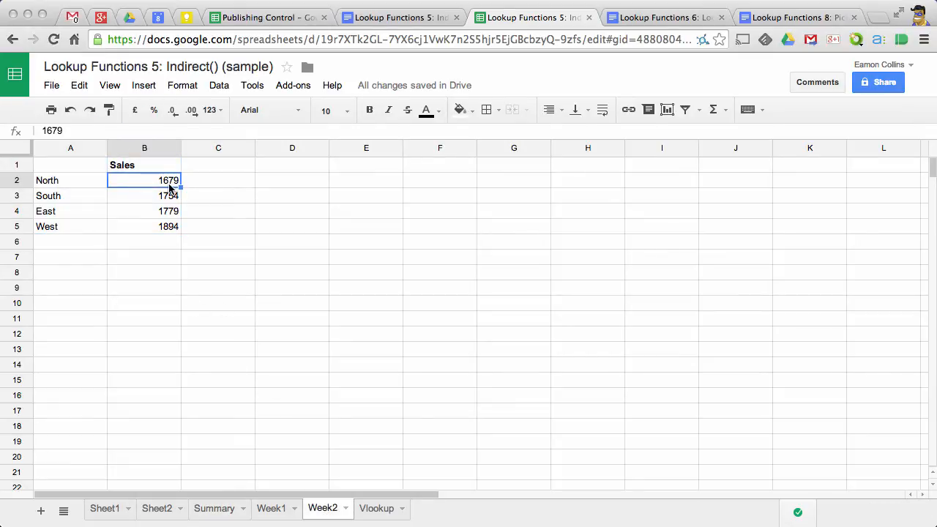
left_click(214, 508)
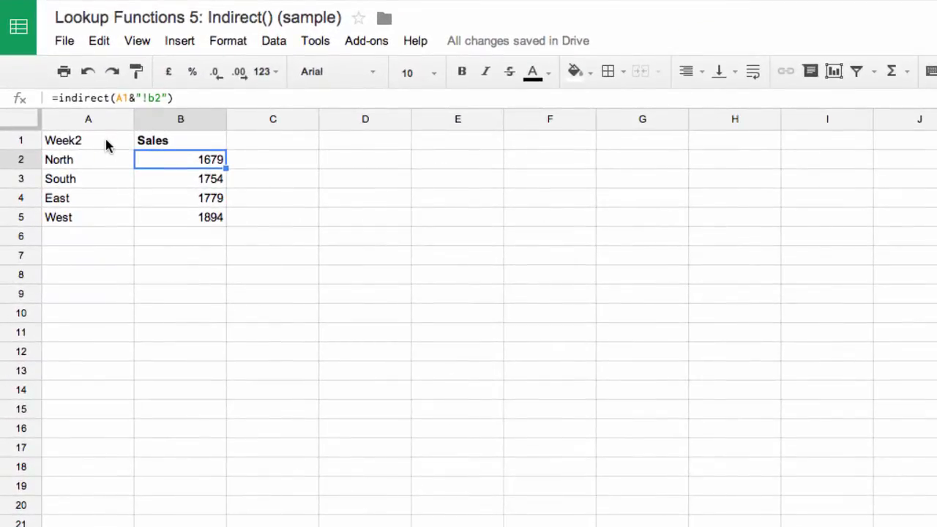
Step: Add data validation to cell A1 of the Summary sheet using a list of items with Week1 and Week2
left_click(106, 145)
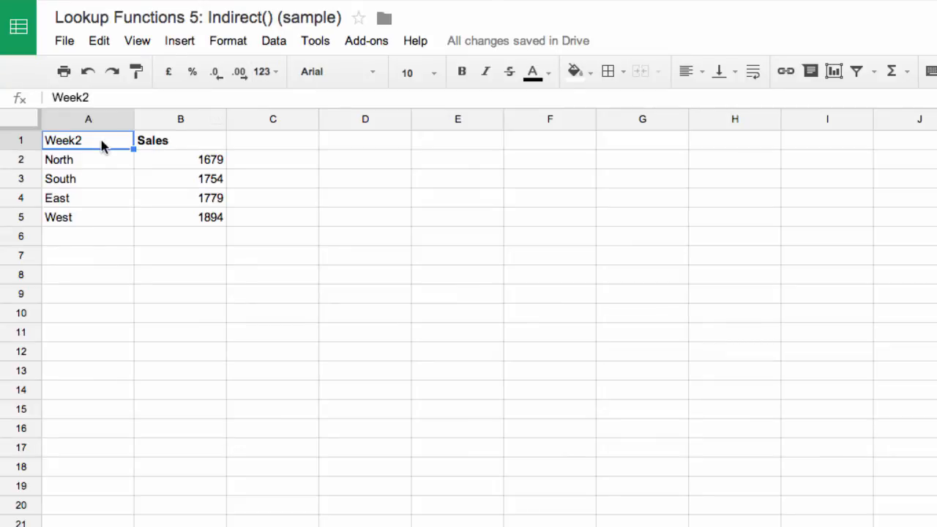
left_click(286, 42)
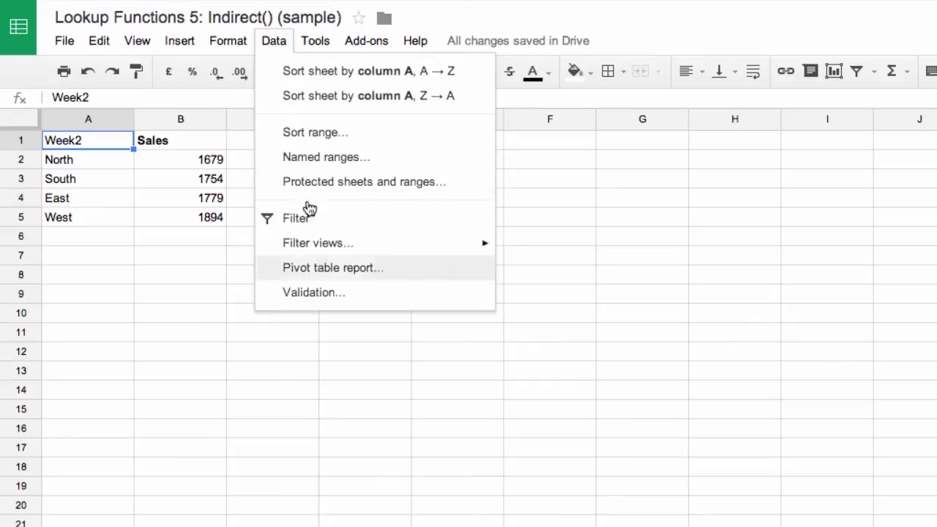
left_click(315, 293)
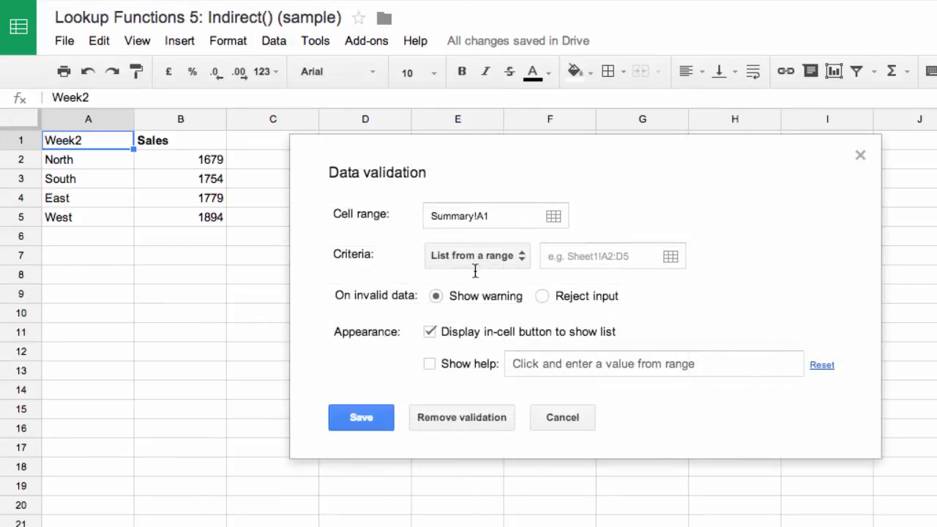
left_click(516, 256)
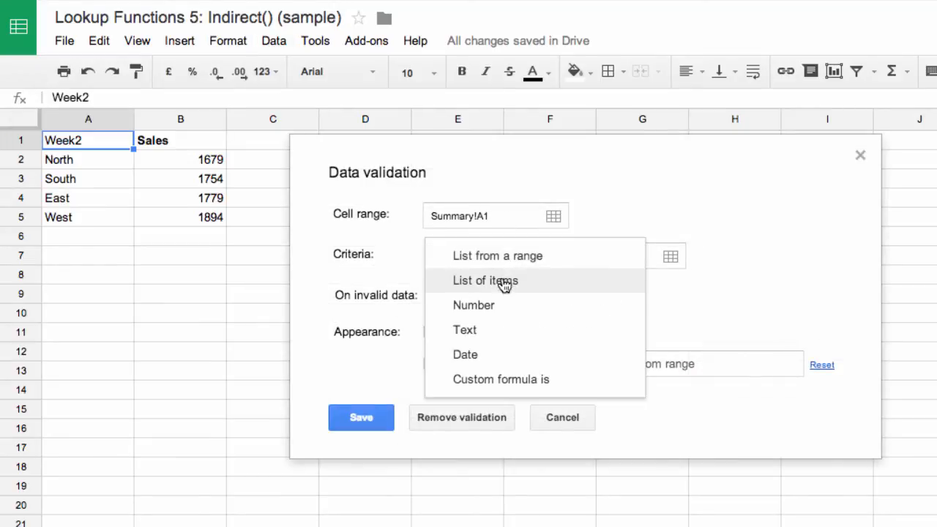
left_click(506, 280)
left_click(546, 253)
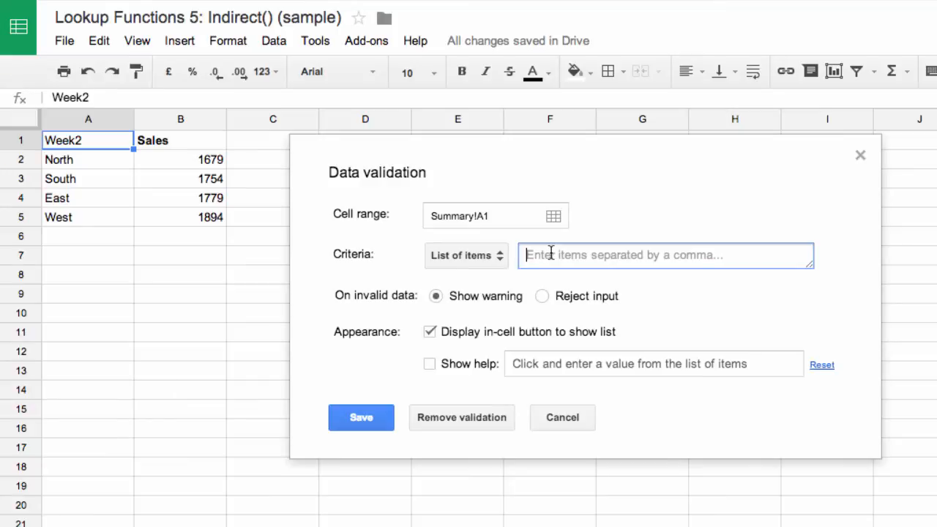
type("W")
key("BackSpace")
type("Week1,Week2")
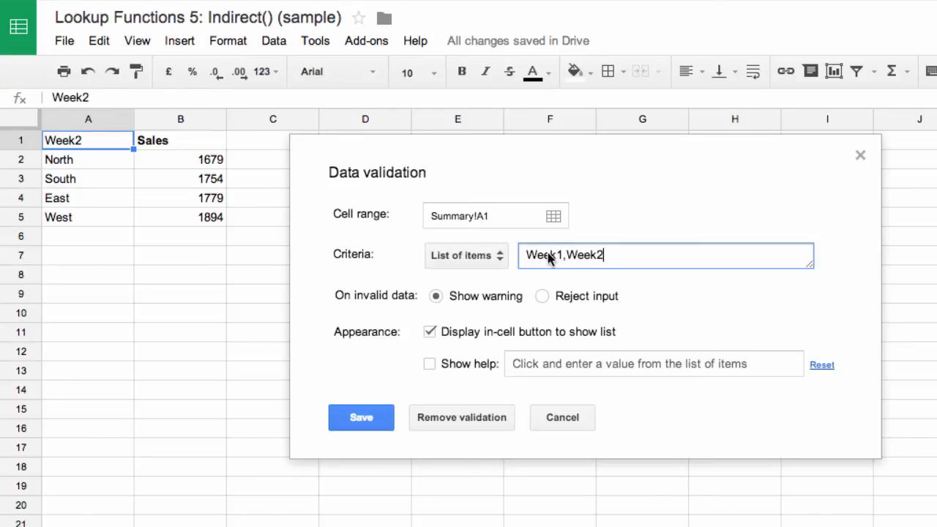
left_click(362, 419)
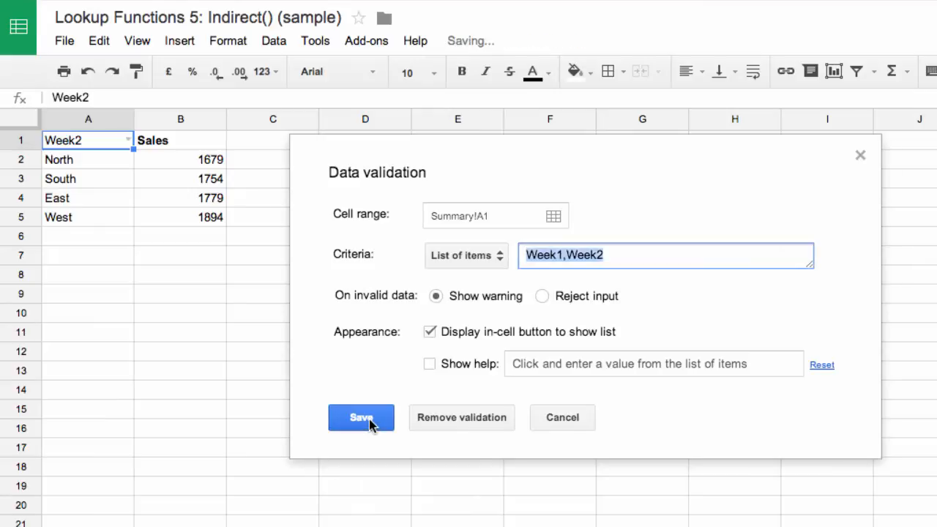
Step: Alternate cell A1 of the Summary sheet between Week1 and Week2 using its validation list, finishing on Week1
left_click(117, 236)
left_click(127, 142)
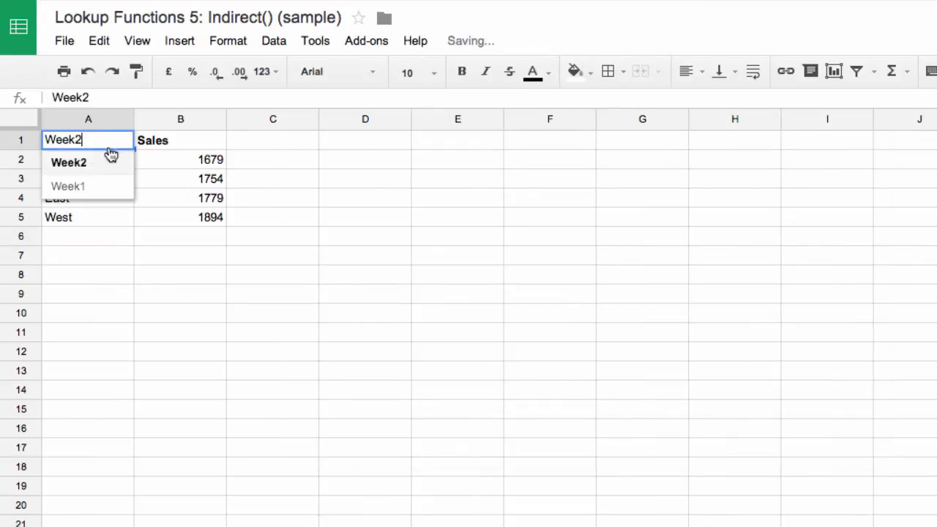
left_click(78, 190)
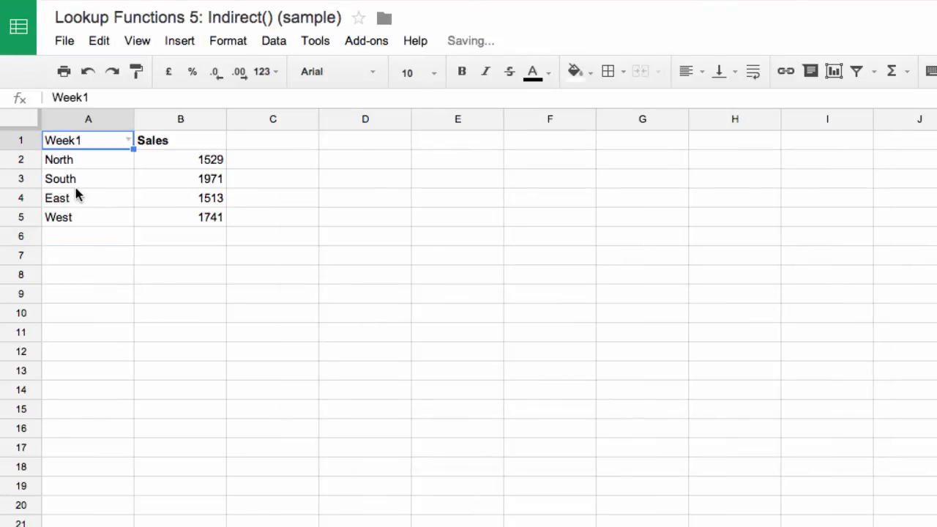
left_click(129, 142)
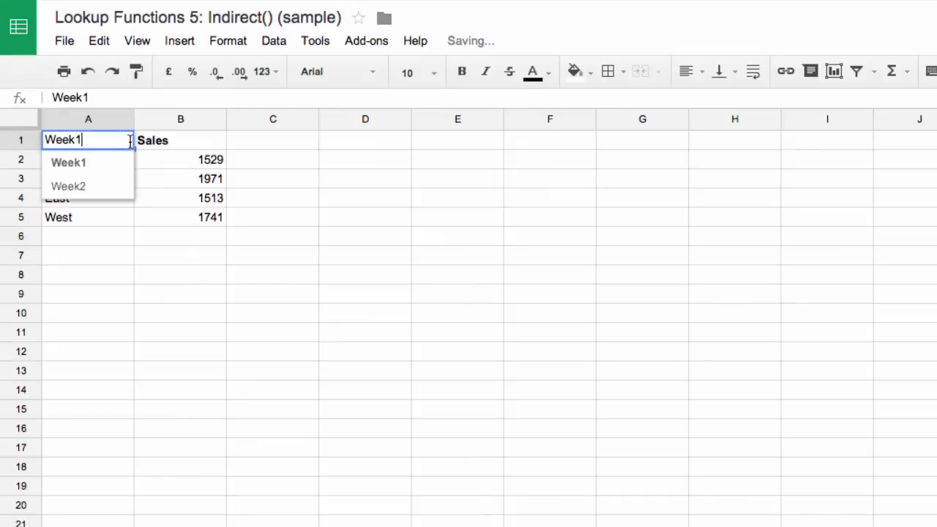
left_click(89, 188)
left_click(128, 142)
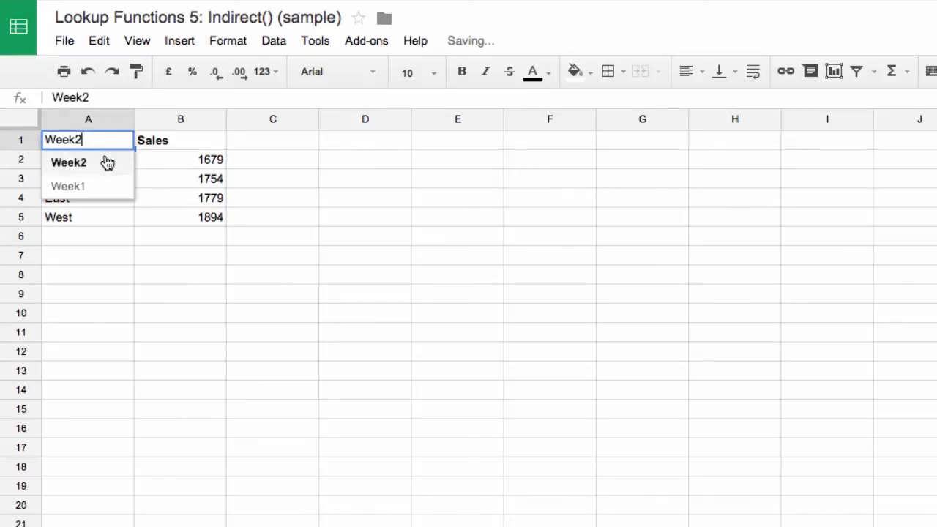
left_click(56, 190)
left_click(128, 141)
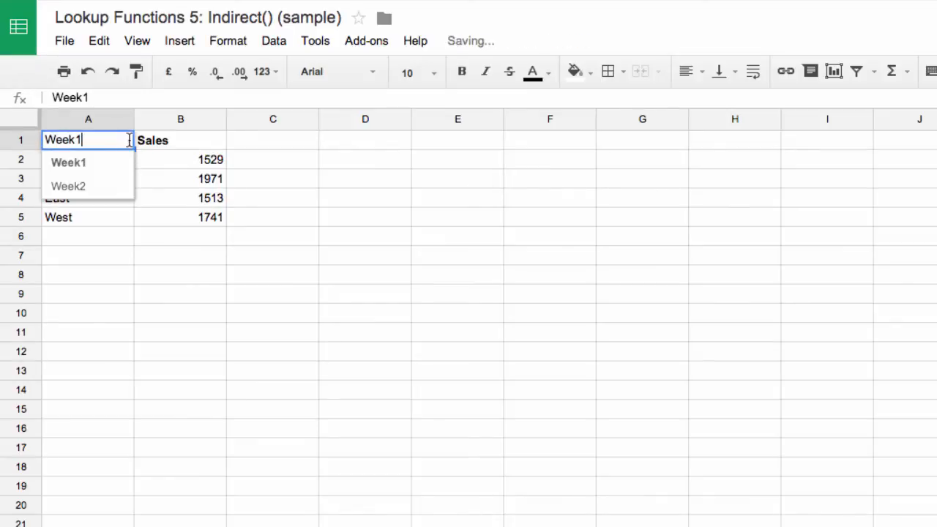
left_click(90, 186)
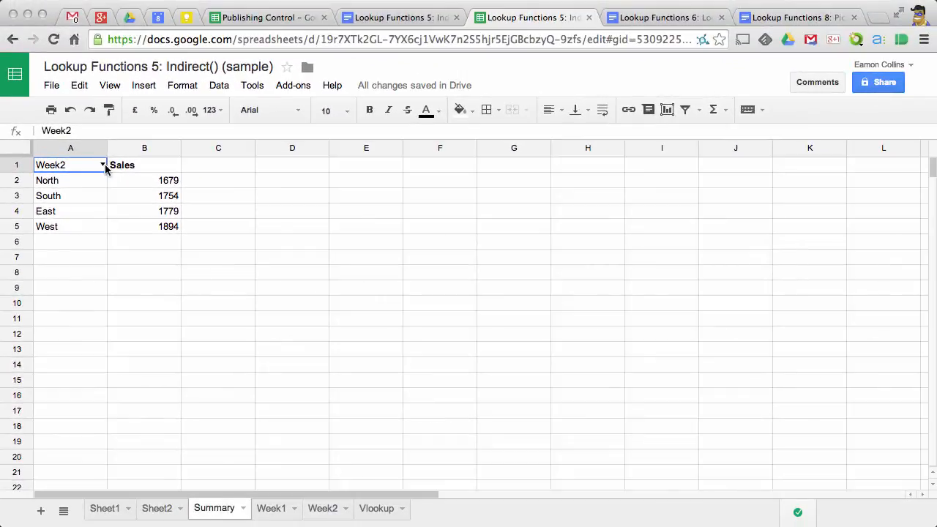
left_click(103, 166)
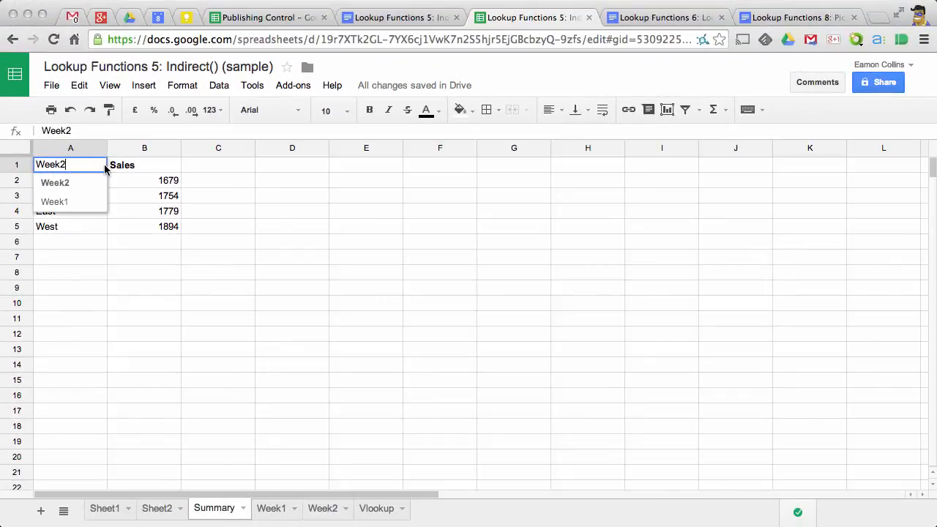
left_click(51, 204)
Step: Open the Vlookup sheet and review the produce in A2, the Best Price formula in B2 and both supplier tables
left_click(377, 508)
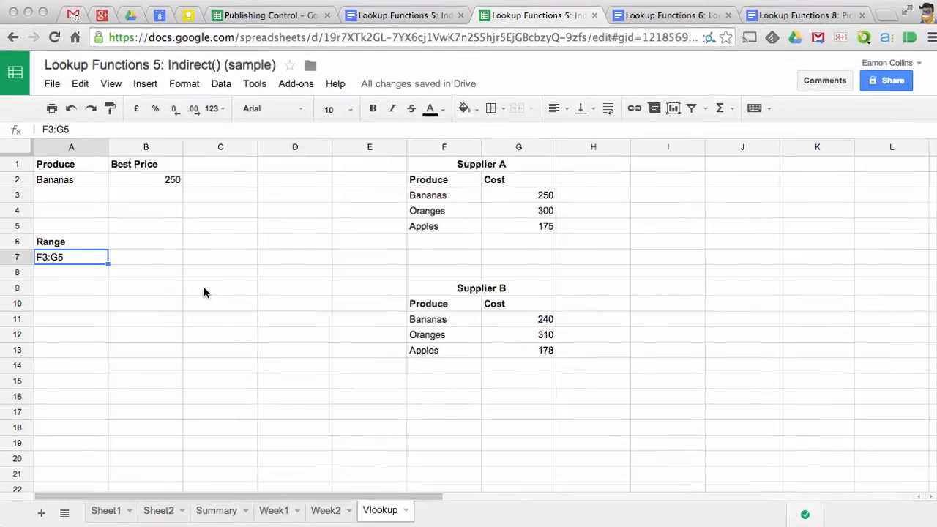
left_click(51, 180)
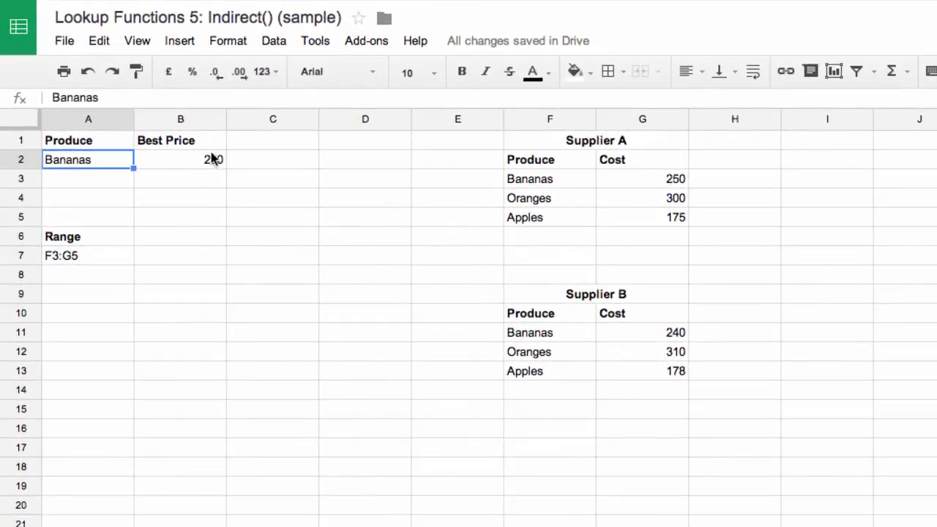
left_click(212, 158)
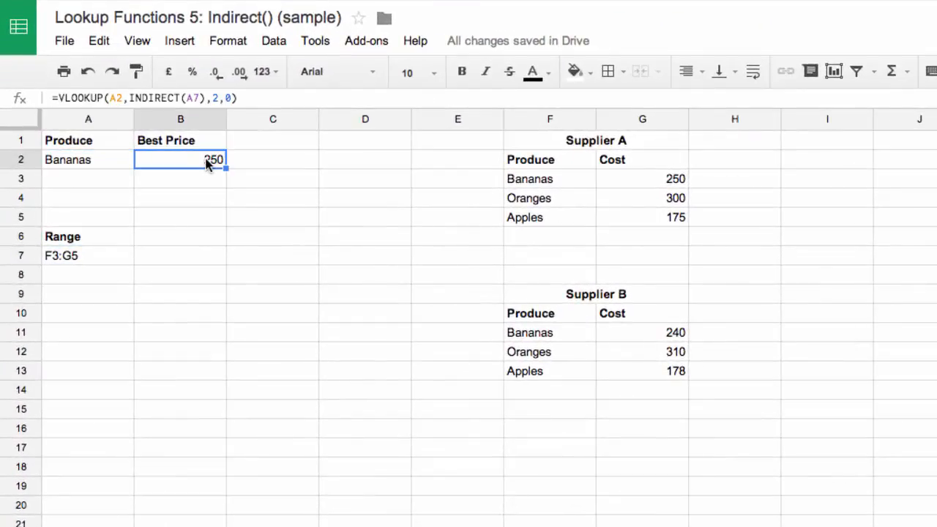
left_click(69, 159)
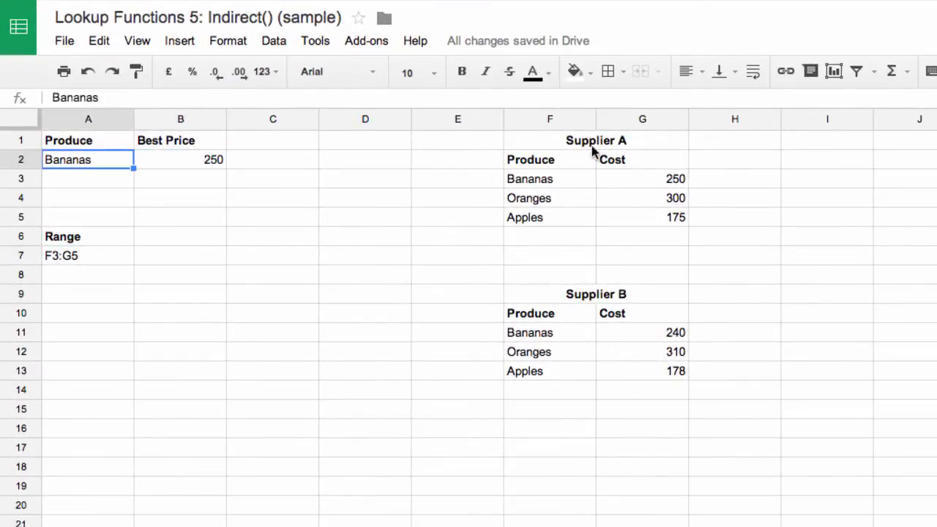
left_click_drag(541, 143, 643, 228)
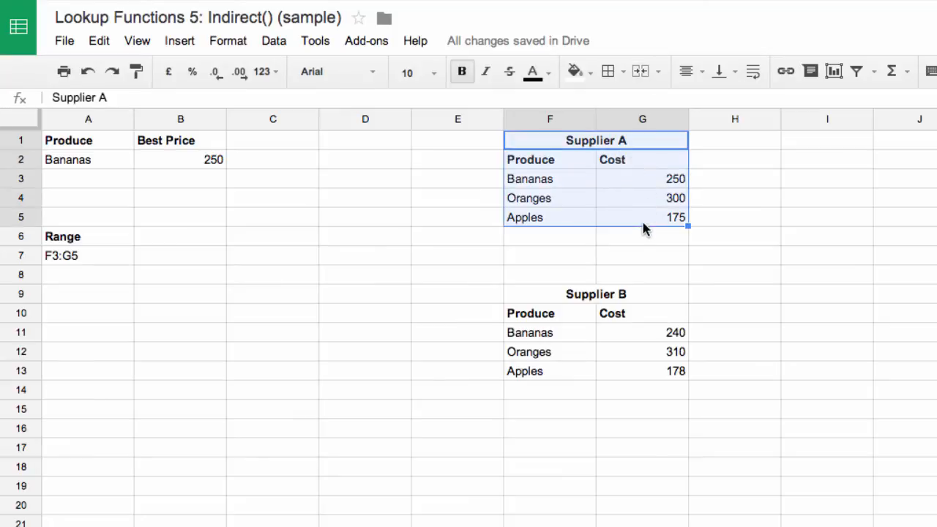
left_click_drag(542, 291, 662, 371)
Step: Trace how the VLOOKUP formula in B2 uses the range text in A7 to reach Supplier A's cells F3:G5
left_click(213, 160)
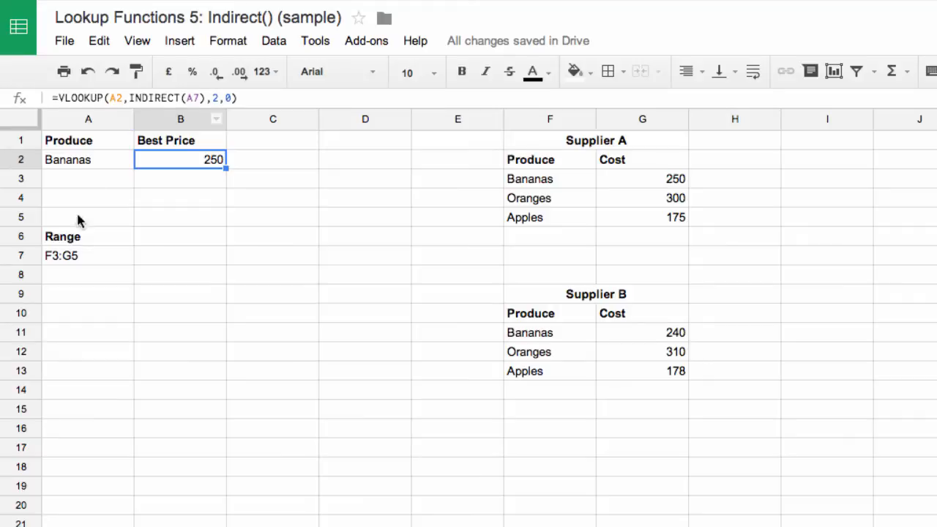
left_click(70, 260)
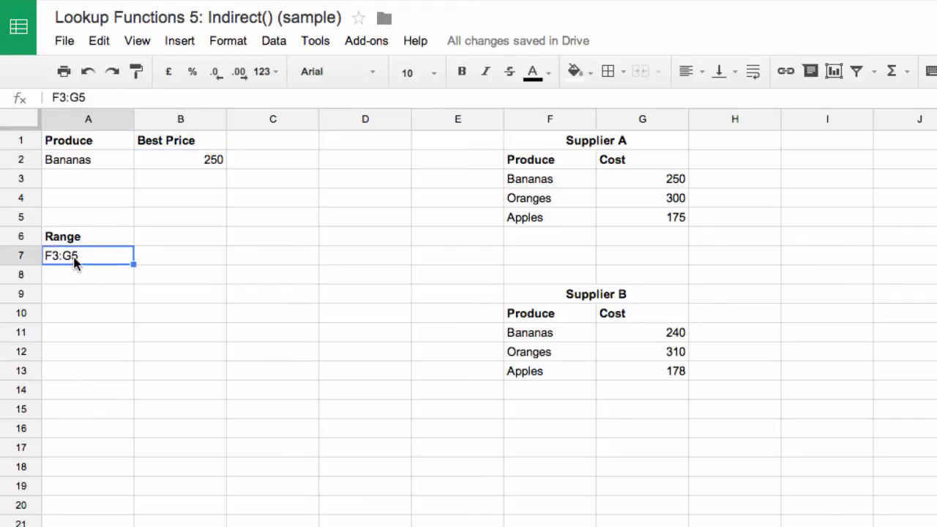
left_click(518, 182)
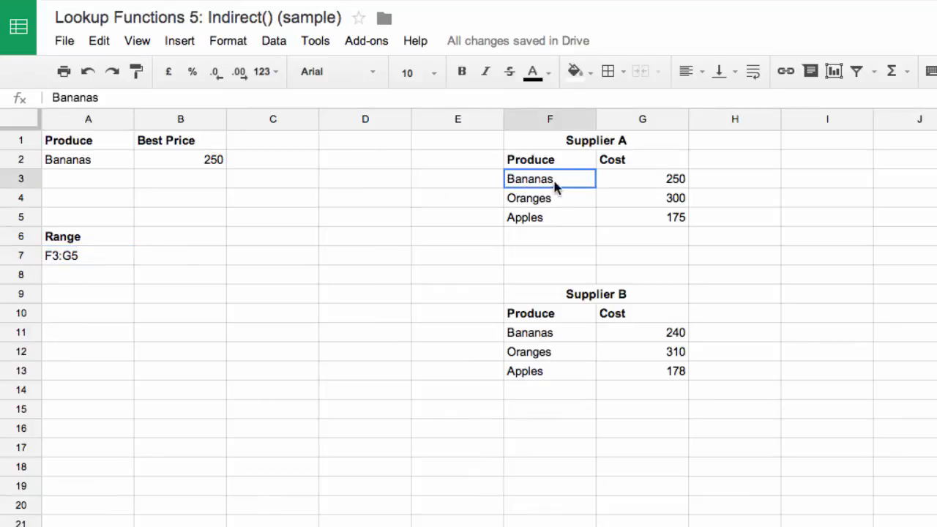
left_click_drag(557, 188, 657, 216)
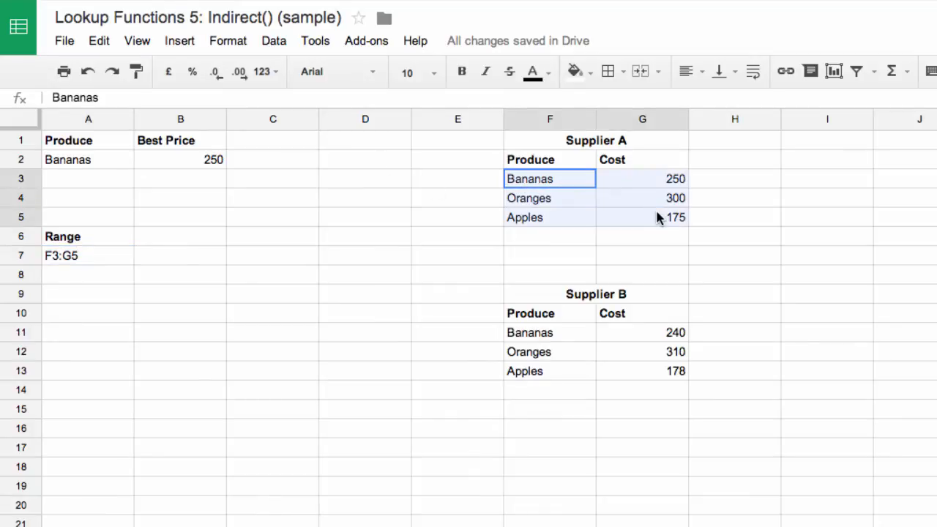
left_click(179, 162)
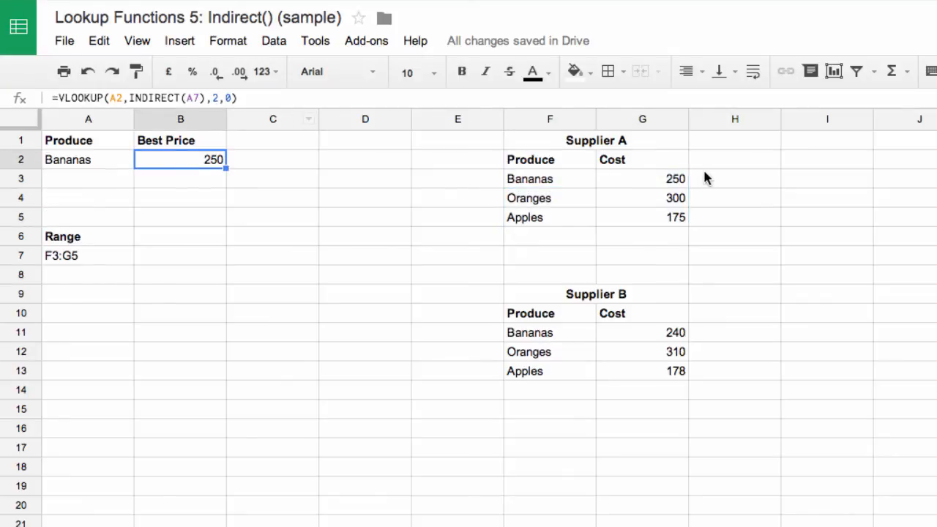
left_click_drag(646, 183, 652, 215)
left_click(181, 158)
left_click_drag(554, 183, 653, 207)
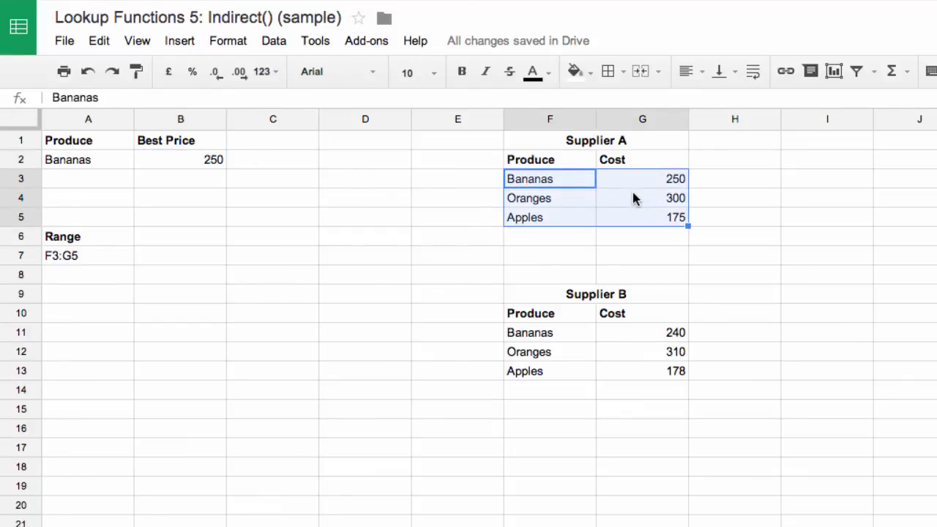
Step: Check the extent of Supplier B's produce and cost cells, and change the range text in A7 to F11:G13
left_click(546, 333)
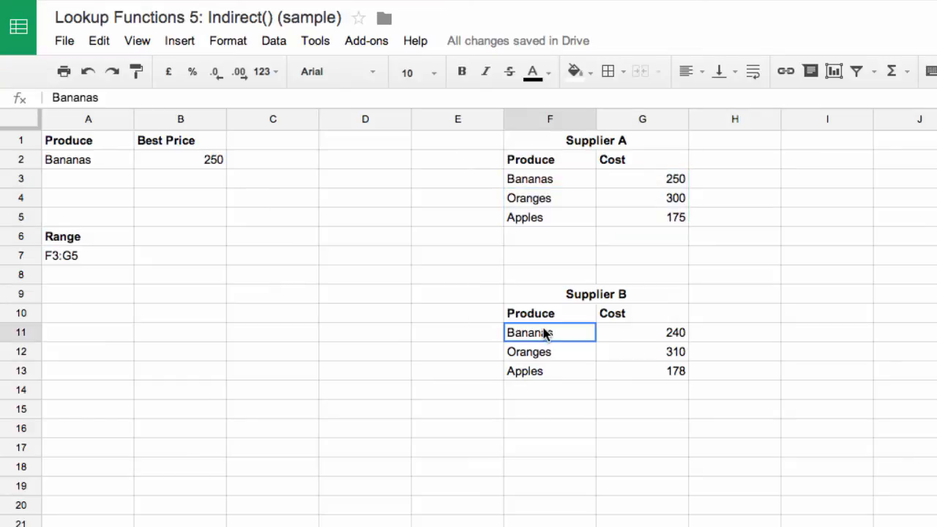
left_click_drag(546, 333, 687, 373)
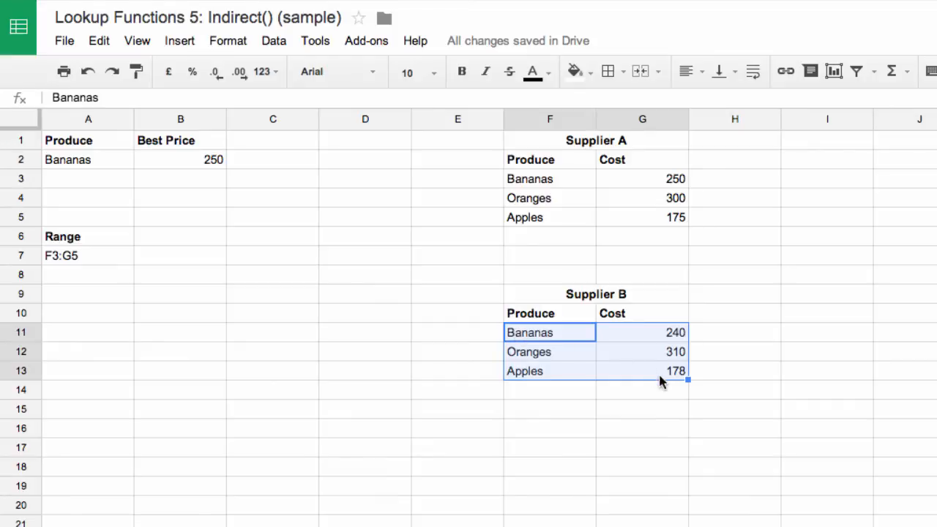
left_click(66, 255)
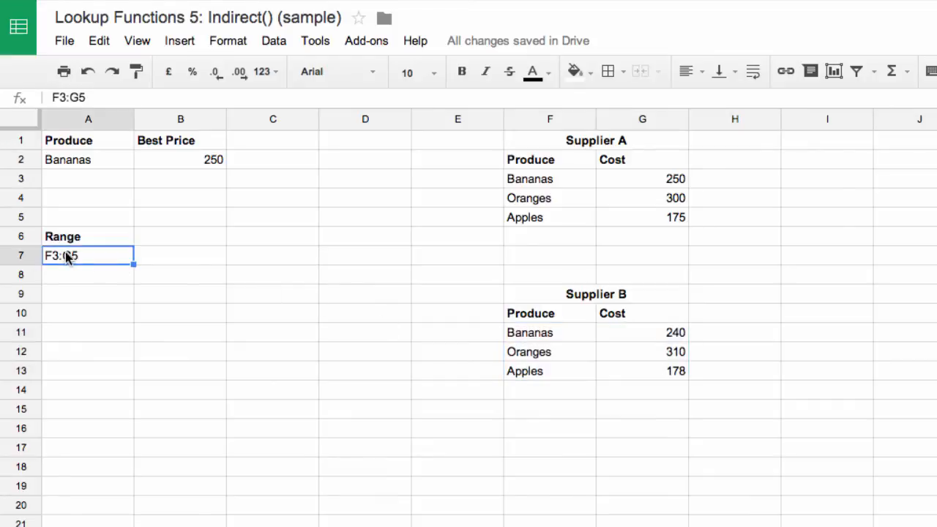
left_click_drag(66, 98, 61, 95)
type("11:G")
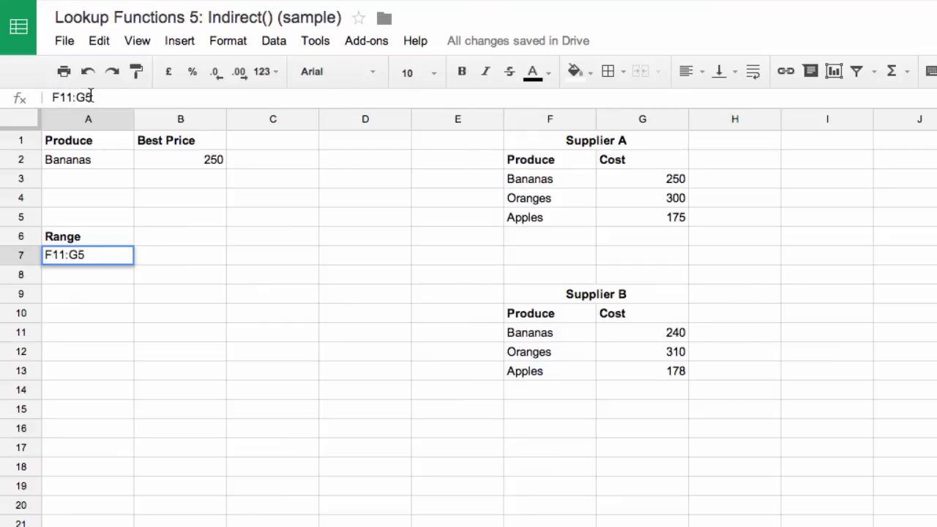
type("13")
key("Return")
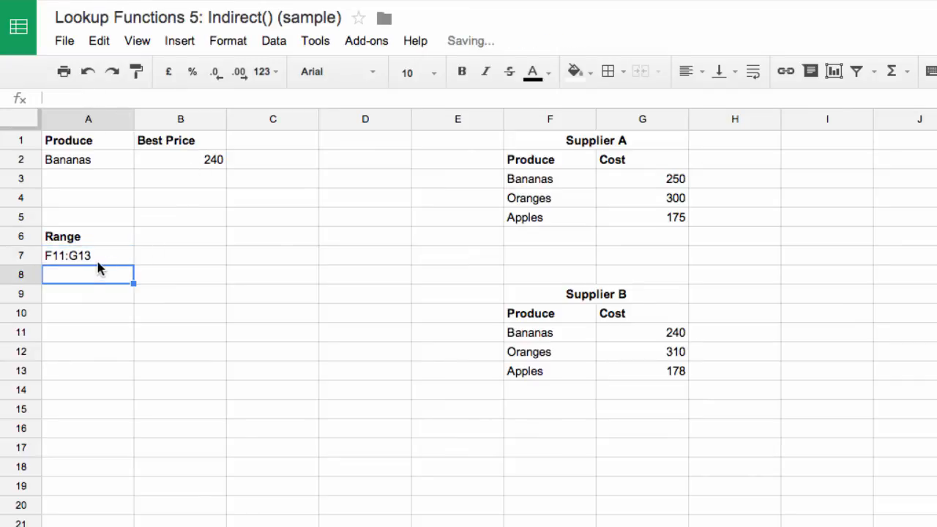
Step: Compare the VLOOKUP formula in B2 with Supplier B's table and its Bananas cost in G11
left_click(192, 163)
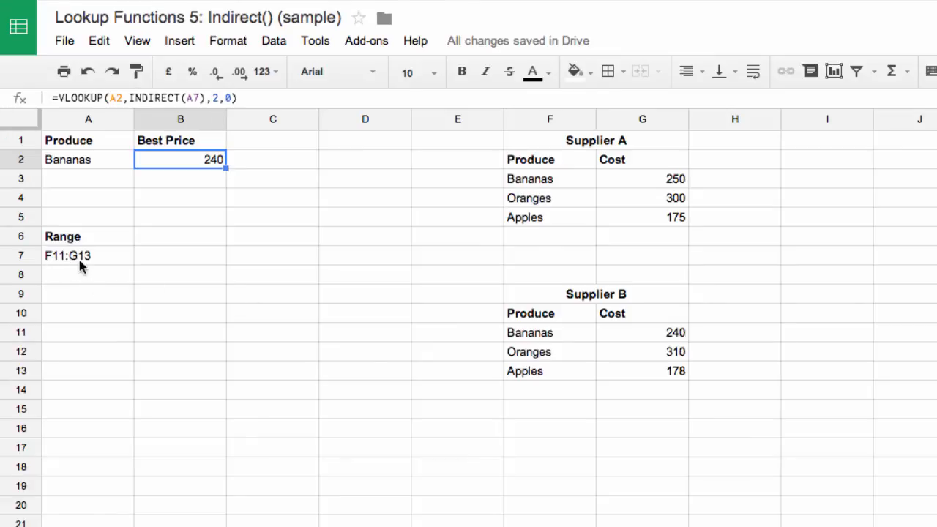
left_click_drag(510, 335, 647, 364)
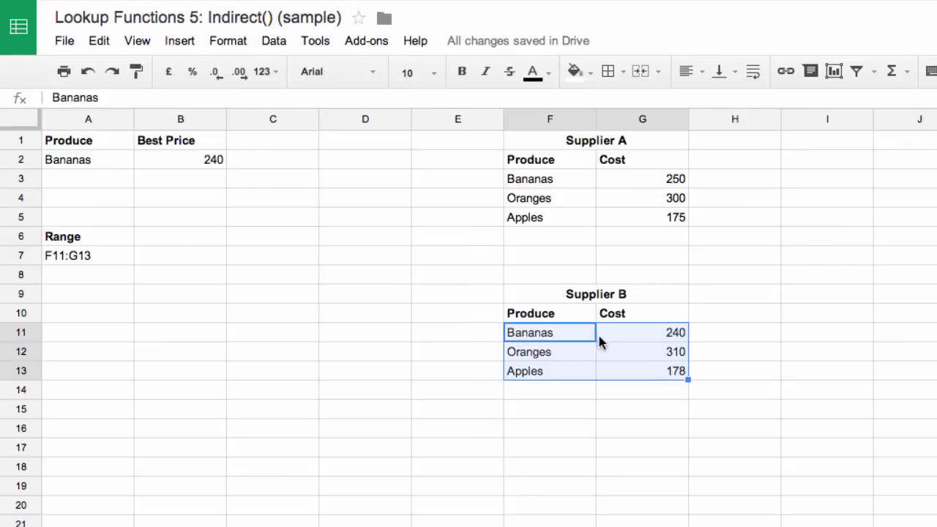
left_click(657, 337)
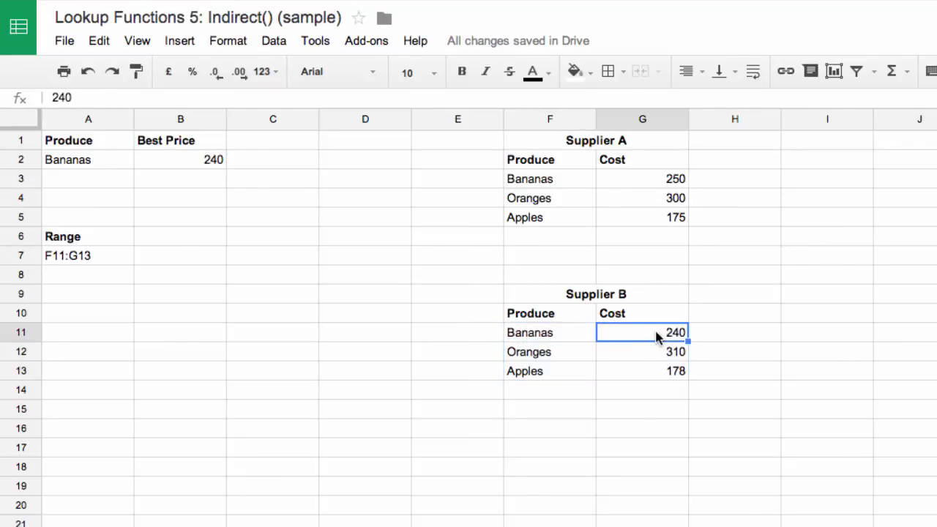
left_click(191, 165)
left_click(655, 335)
left_click(167, 169)
left_click(615, 333)
left_click(167, 162)
left_click(109, 167)
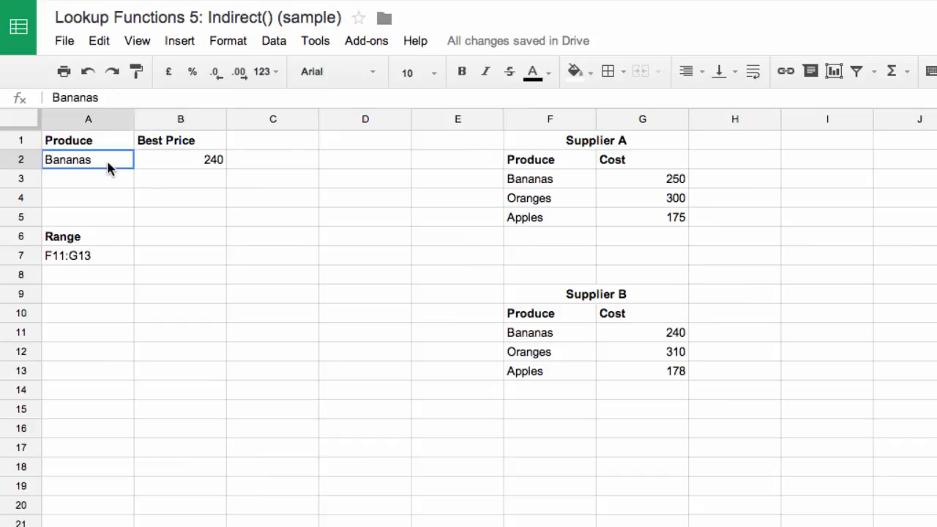
Step: Add data validation to cell A7 of the Vlookup sheet using a list of items with F11:G13 and F3:G5
left_click(91, 258)
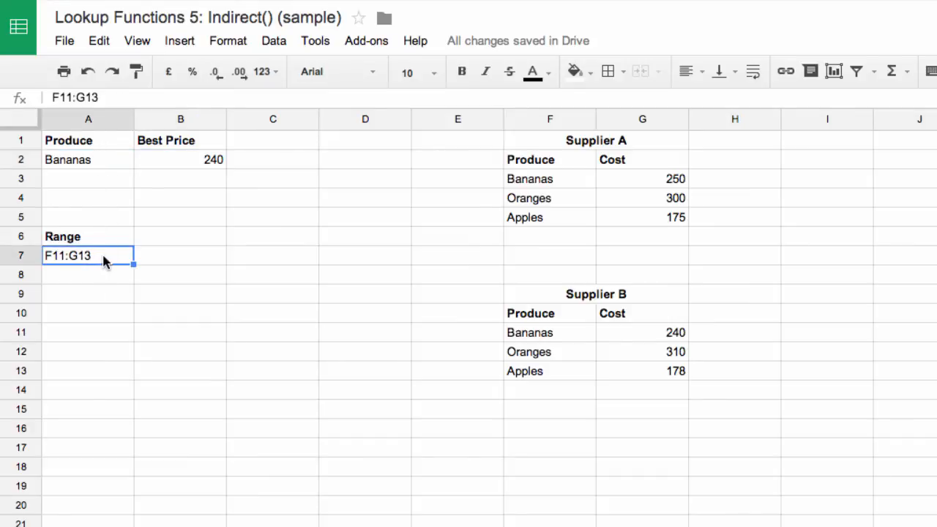
left_click(273, 42)
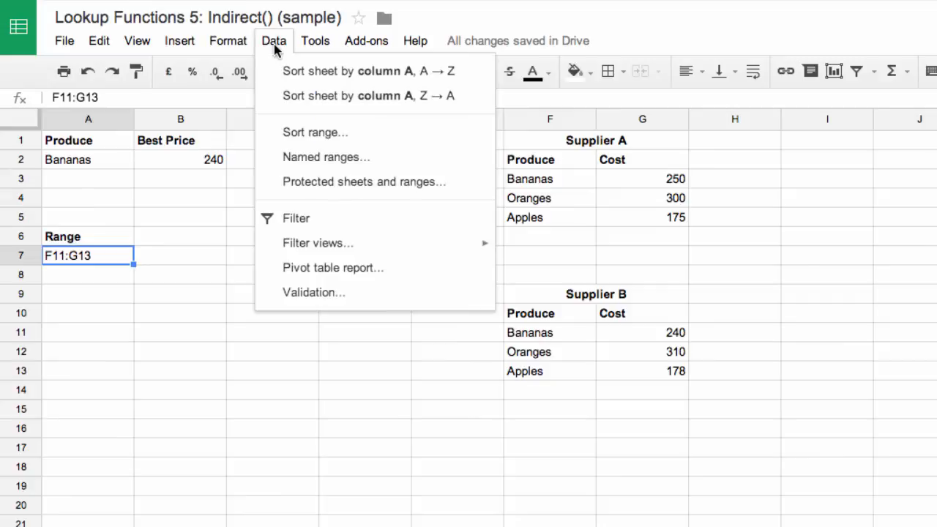
left_click(320, 295)
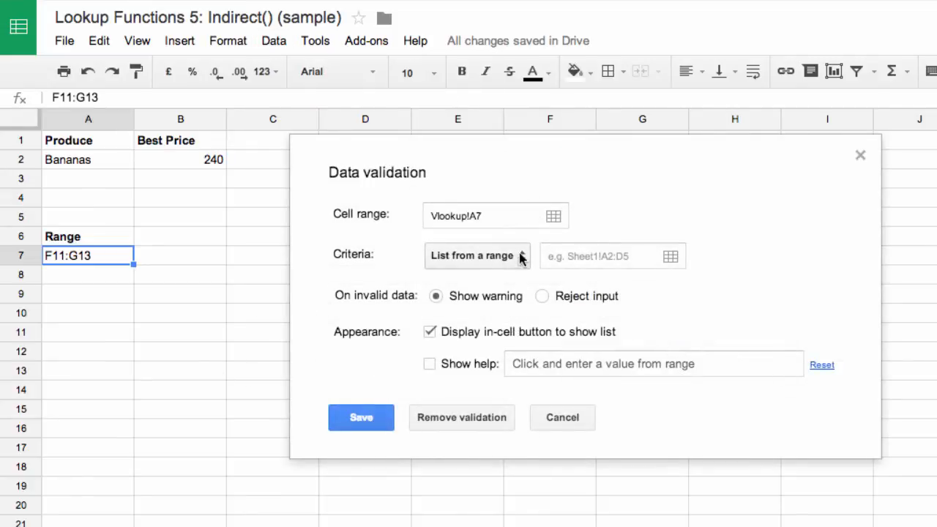
left_click(523, 256)
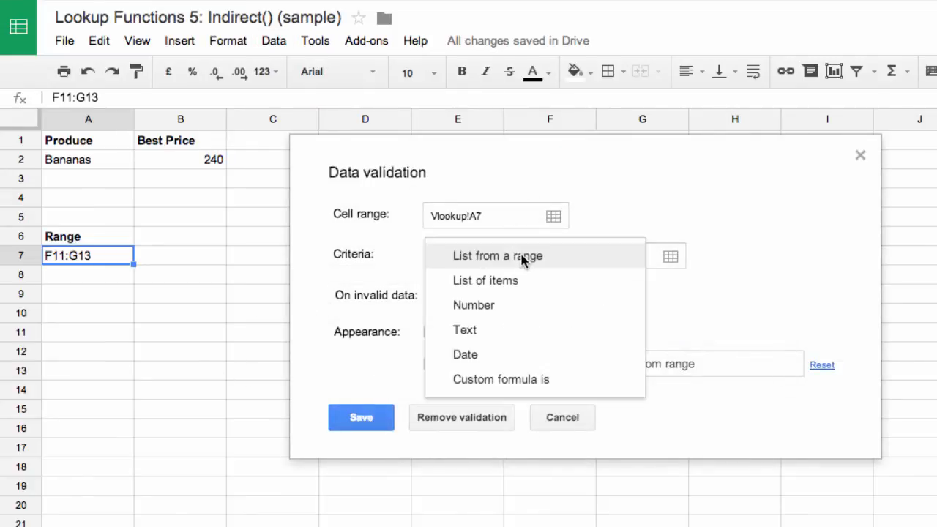
left_click(502, 285)
left_click(549, 253)
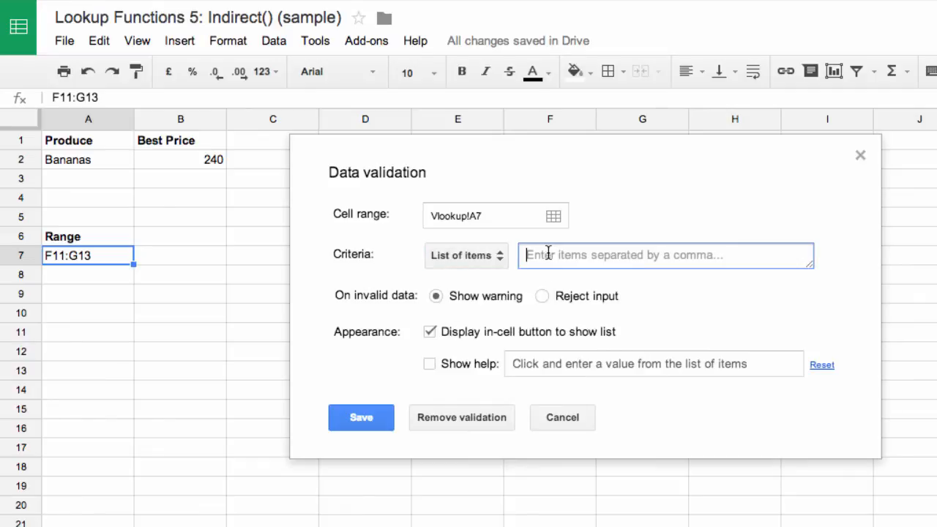
type("F")
type("22")
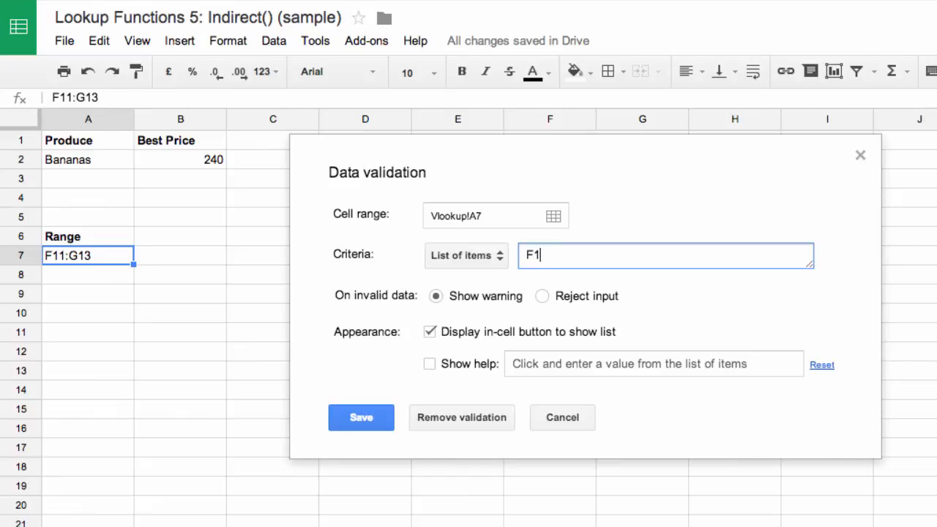
type(":G1")
type("3,F3:G5")
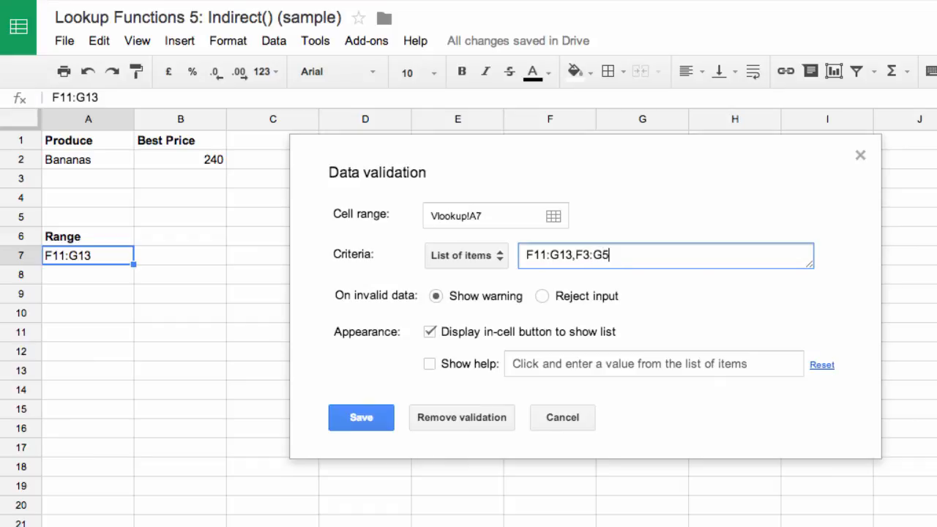
left_click(371, 416)
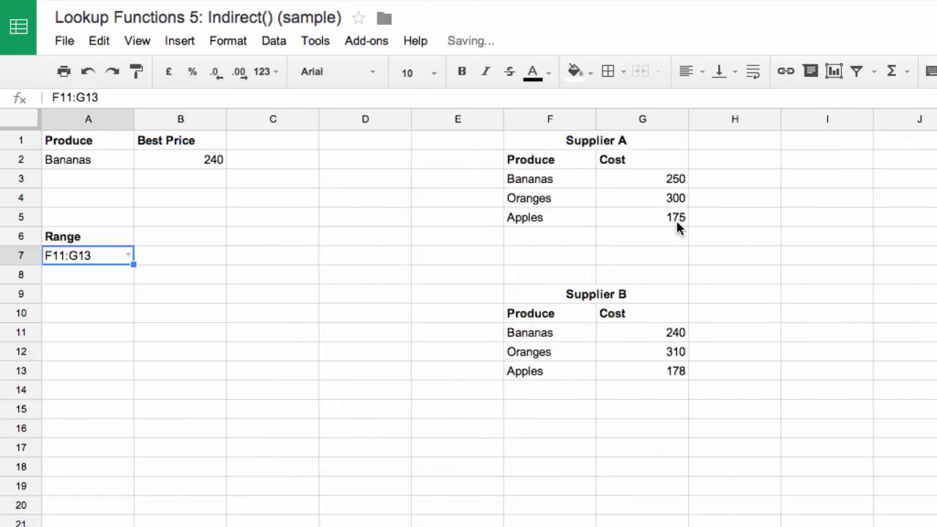
Step: Test the range list in A7 by choosing F3:G5 and switching back to F11:G13
left_click(128, 255)
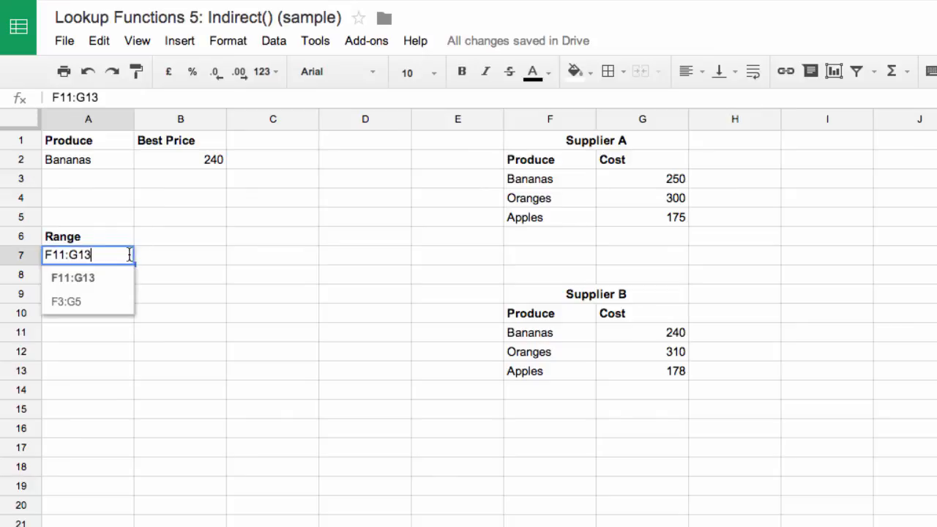
left_click(98, 302)
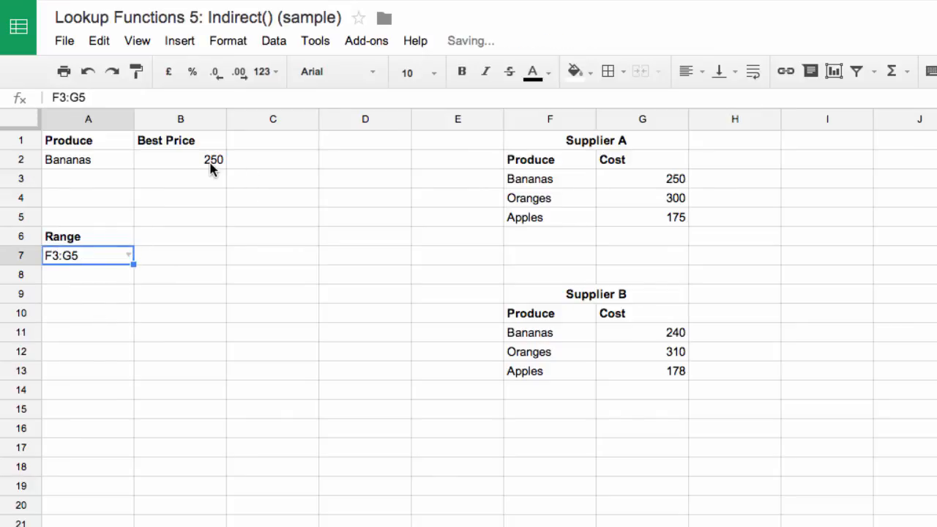
left_click(129, 255)
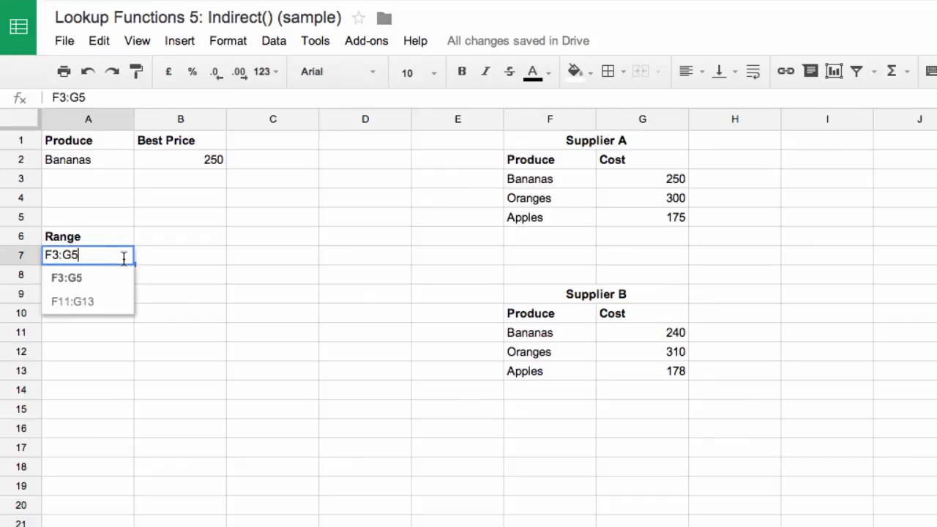
left_click(102, 299)
Step: Add data validation to the produce cell A2 using a list from the range Vlookup!F3:F5
left_click(91, 166)
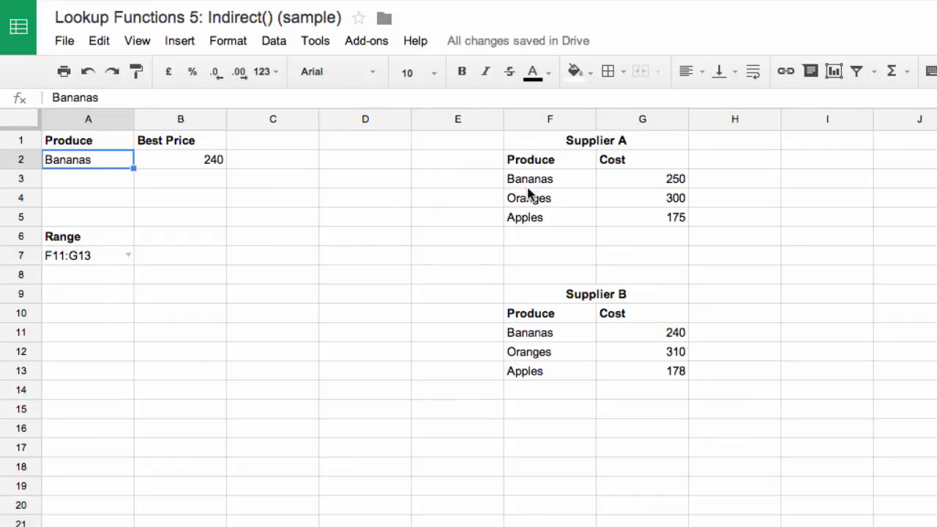
left_click(275, 43)
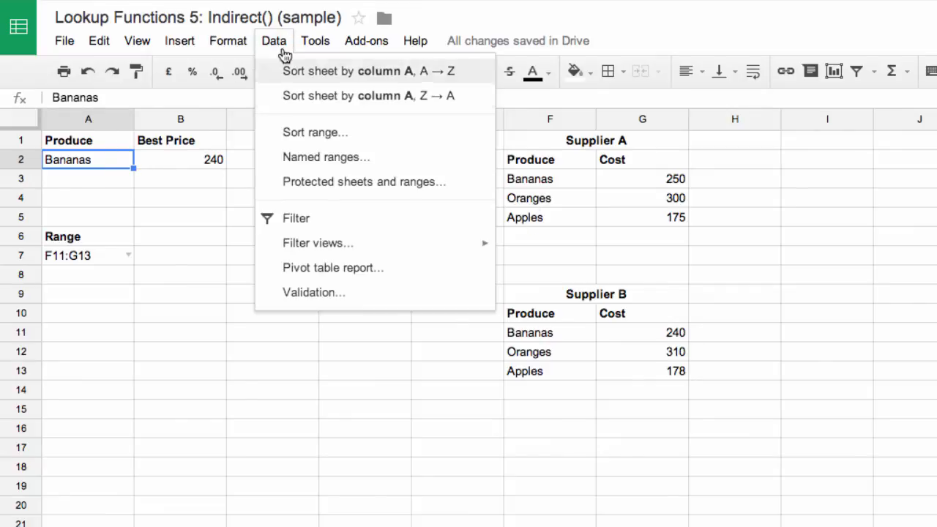
left_click(318, 295)
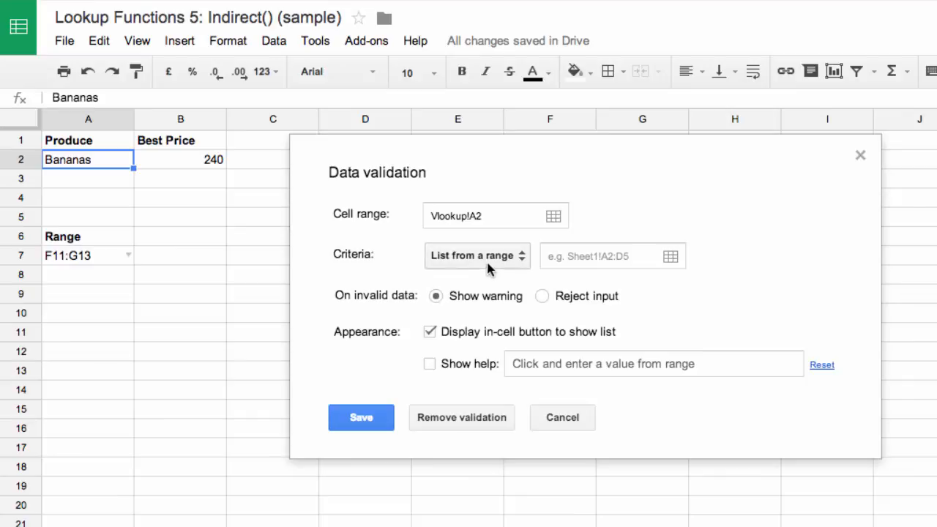
left_click(672, 258)
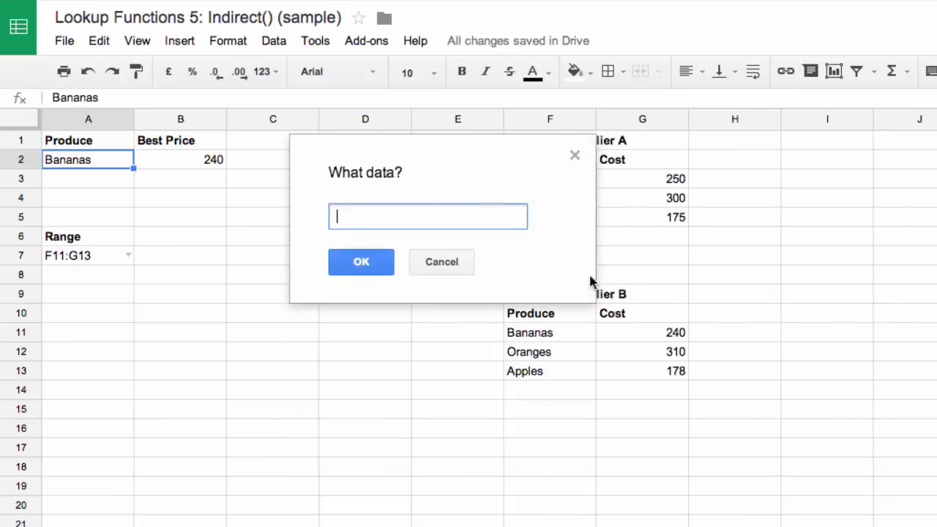
left_click_drag(547, 161, 701, 296)
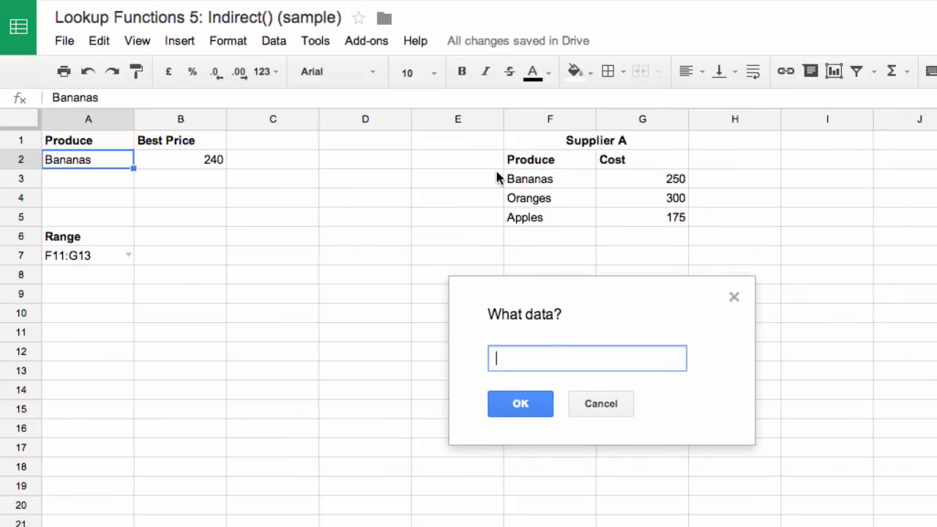
left_click_drag(536, 185, 539, 218)
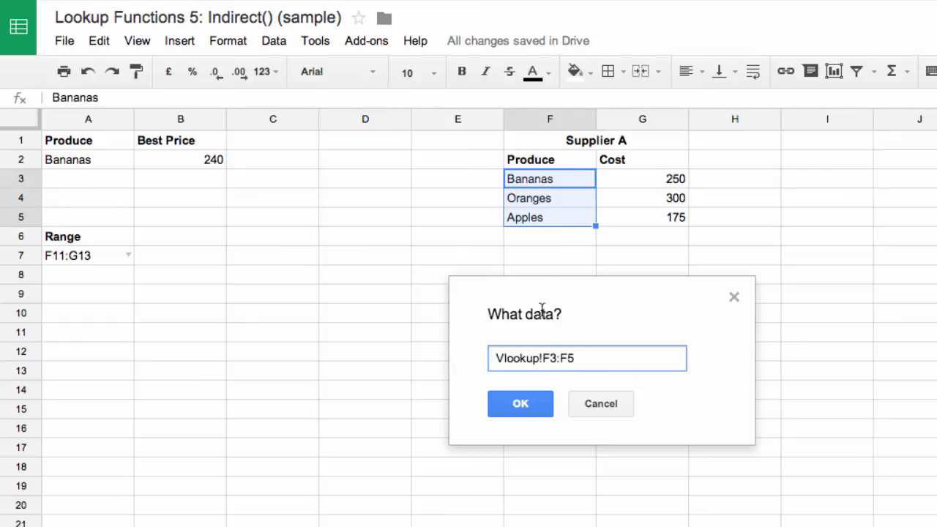
left_click(535, 410)
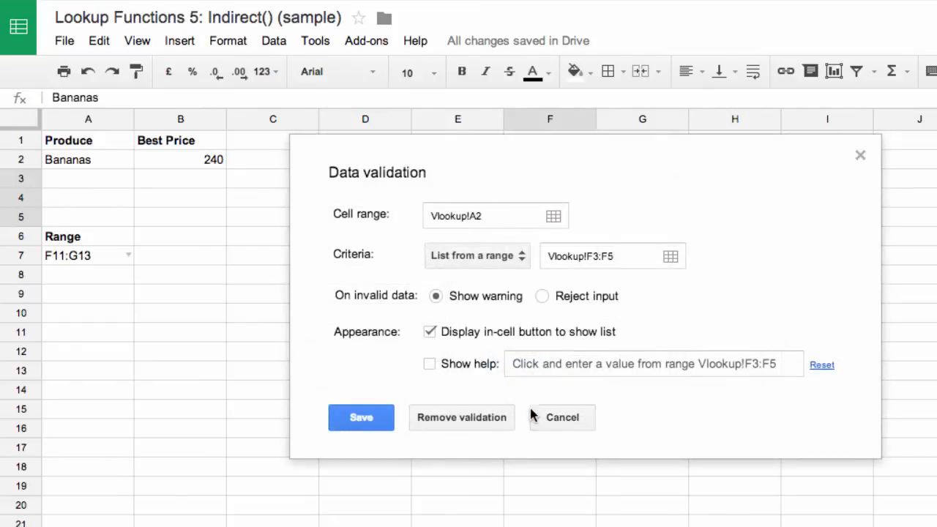
left_click(360, 422)
left_click(122, 178)
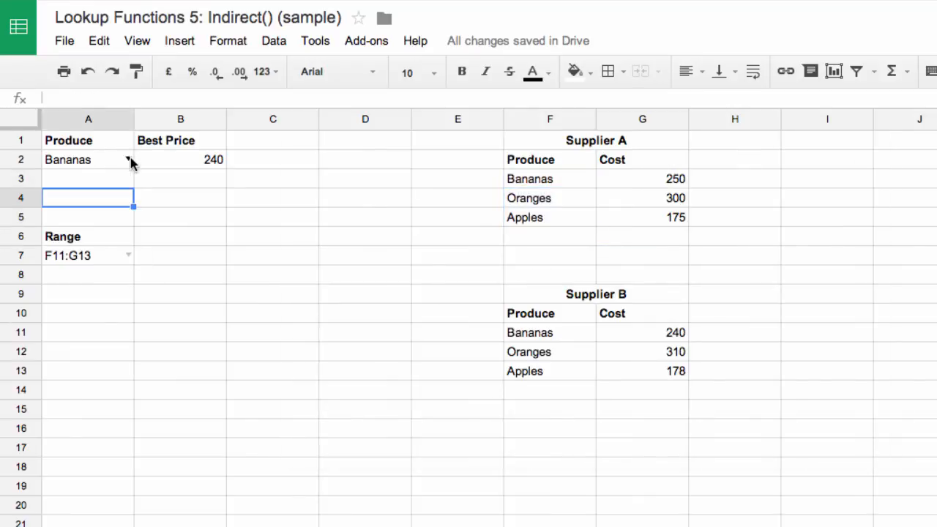
Step: Choose Oranges as the produce in A2 and switch the lookup range in A7 to F3:G5
left_click(129, 160)
left_click(89, 212)
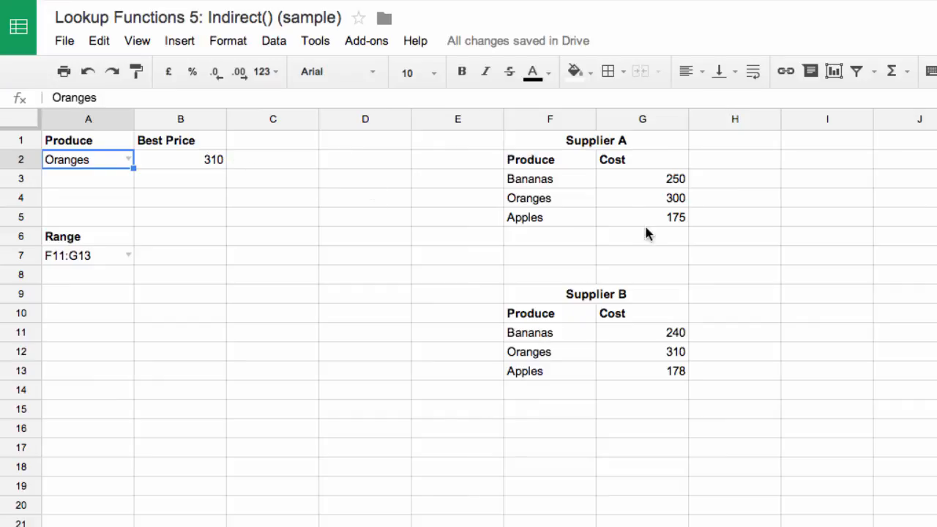
left_click(128, 256)
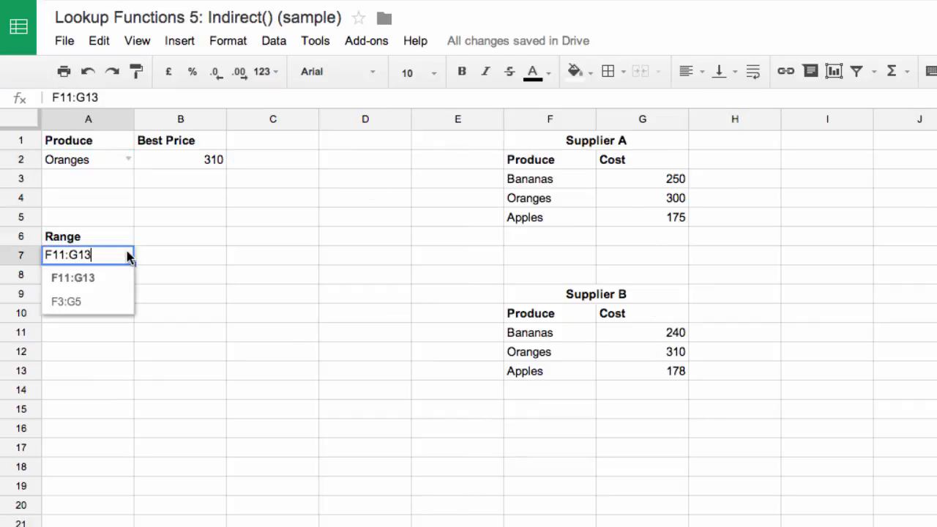
left_click(79, 307)
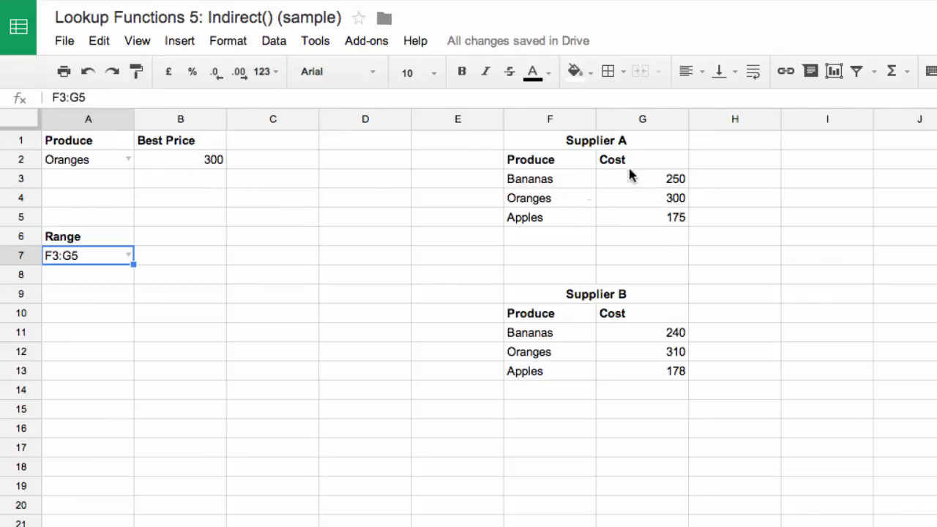
Step: Choose Apples in A2, switch the range in A7 to F11:G13, and check Supplier B's Apples cost in G13
left_click(126, 159)
left_click(82, 229)
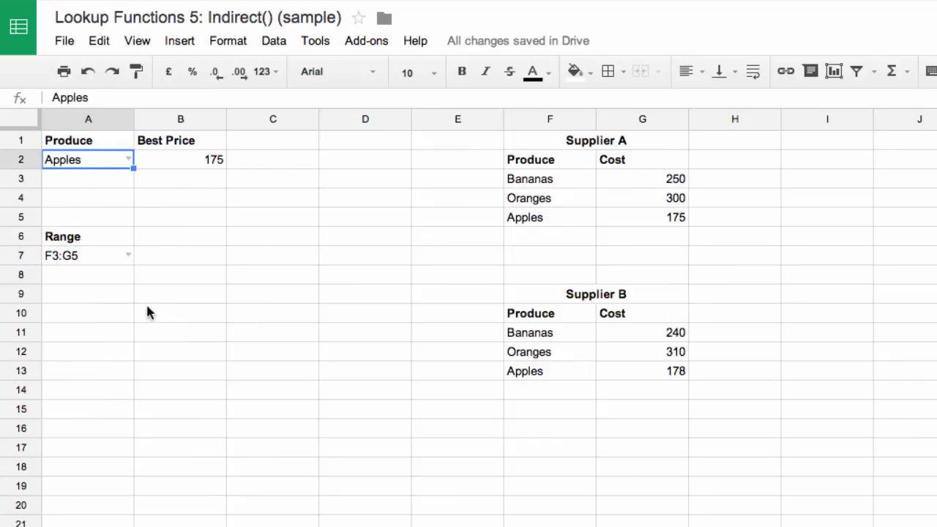
left_click(126, 257)
left_click(93, 302)
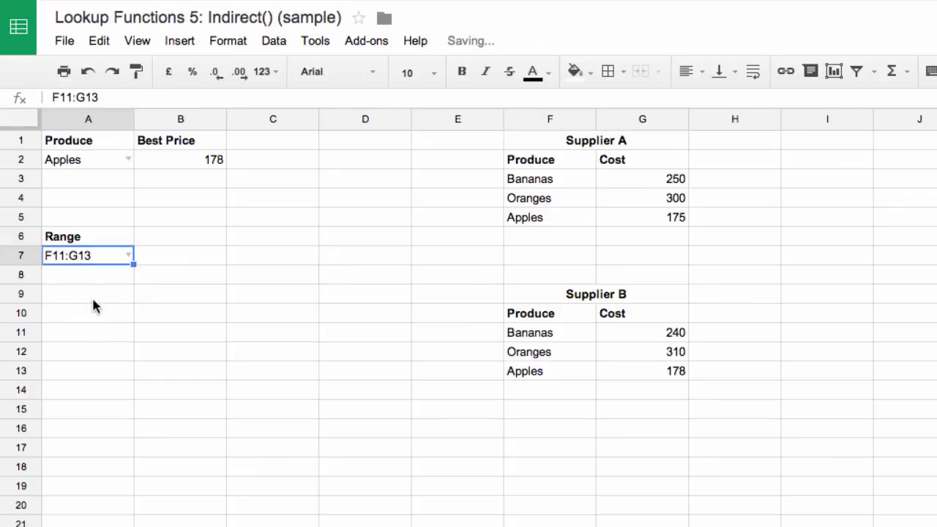
left_click(678, 372)
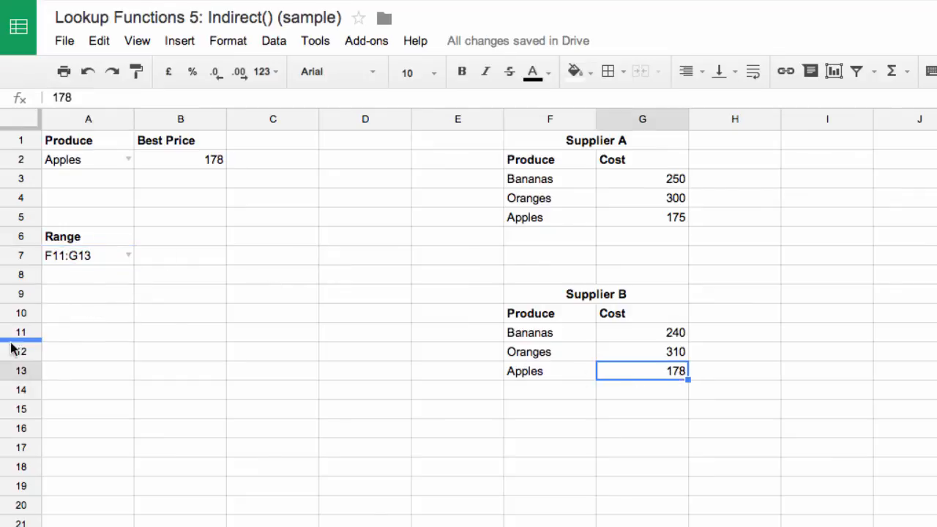